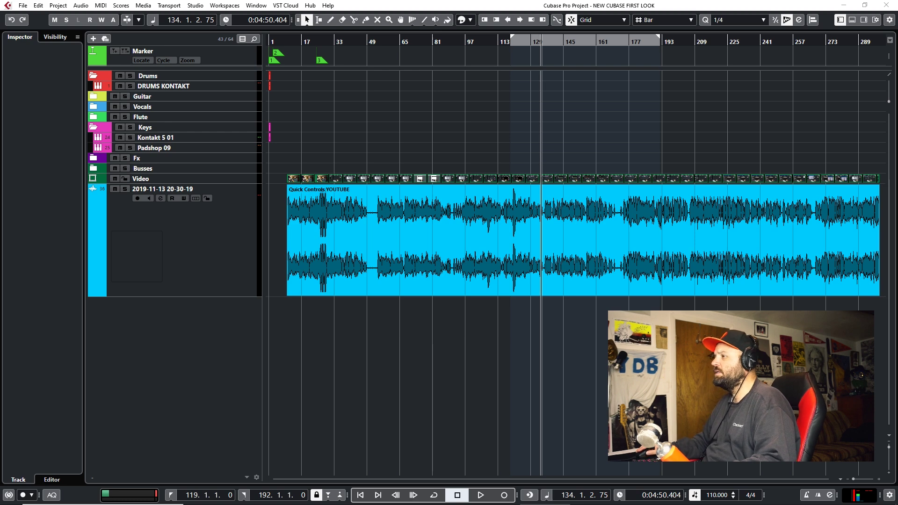
# Open the Padshop 2 instrument of the Padshop 09 track and place its window over the project
pyautogui.click(237, 149)
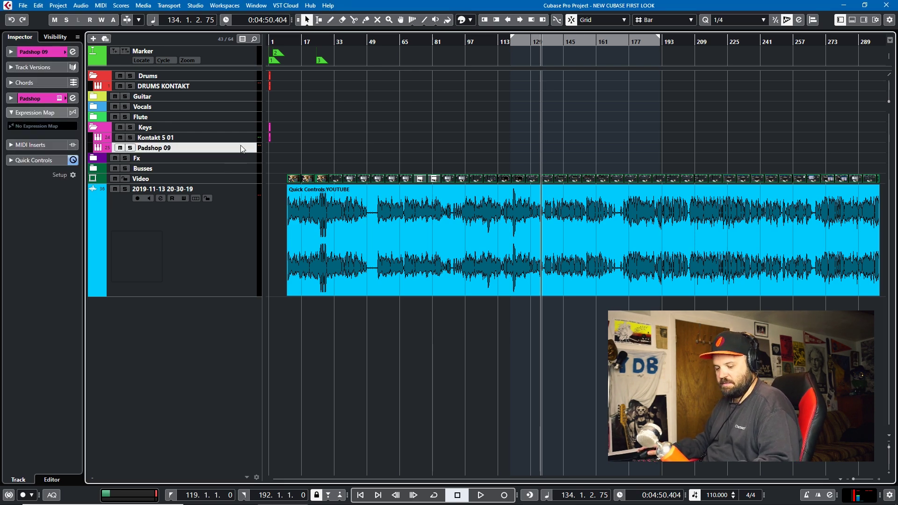
pyautogui.doubleClick(240, 149)
pyautogui.moveTo(363, 102); pyautogui.dragTo(420, 72)
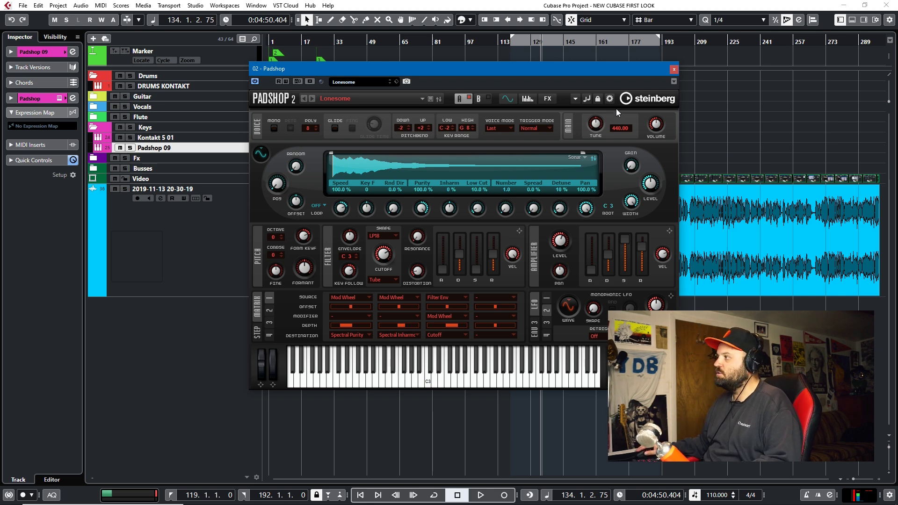
# Search Loops & Samples for "ahh" and load the Ahh1_JS sample into Padshop's oscillator
pyautogui.click(863, 20)
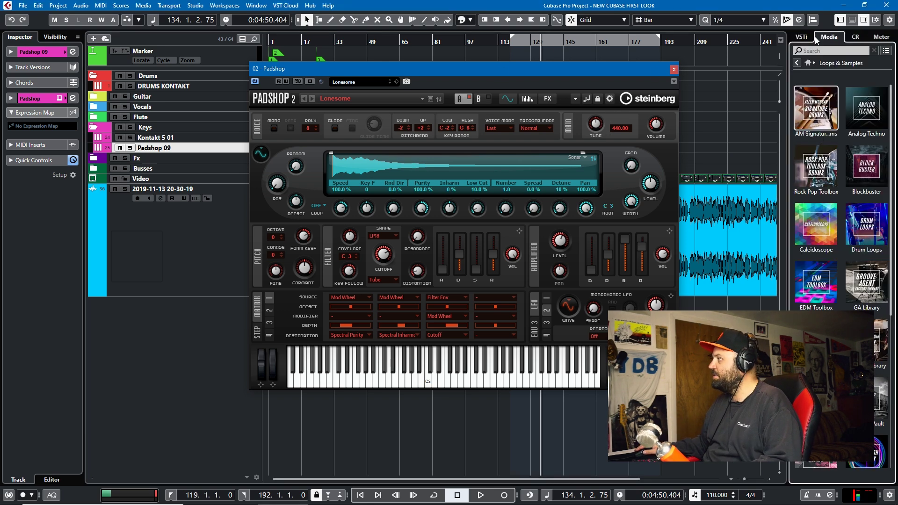
pyautogui.click(801, 63)
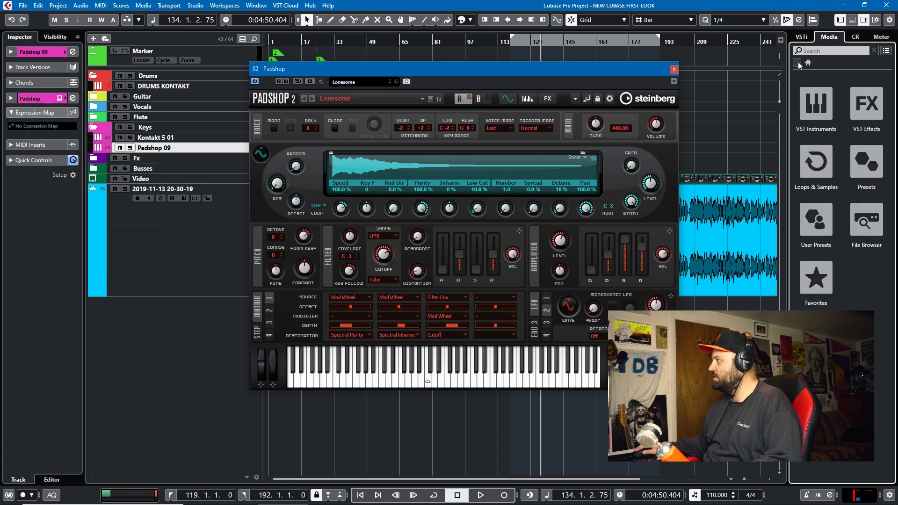
pyautogui.click(816, 161)
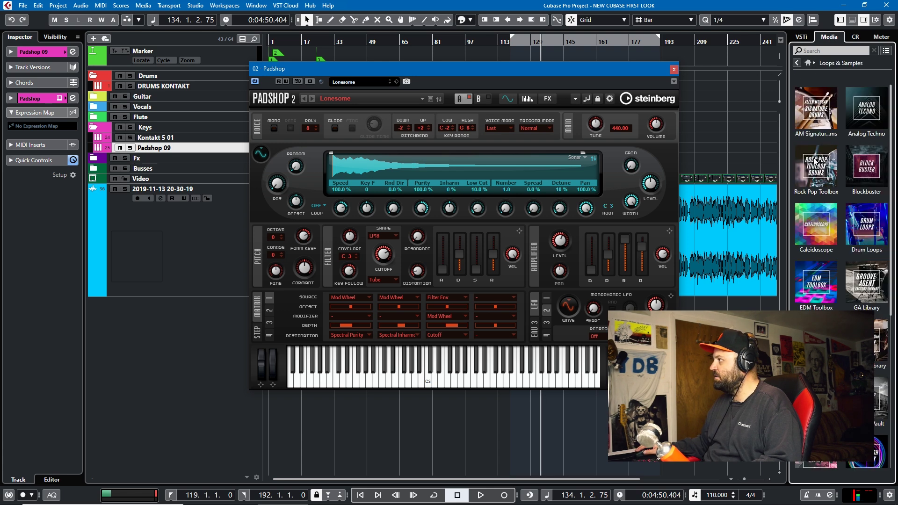
pyautogui.click(813, 50)
pyautogui.write('ahh')
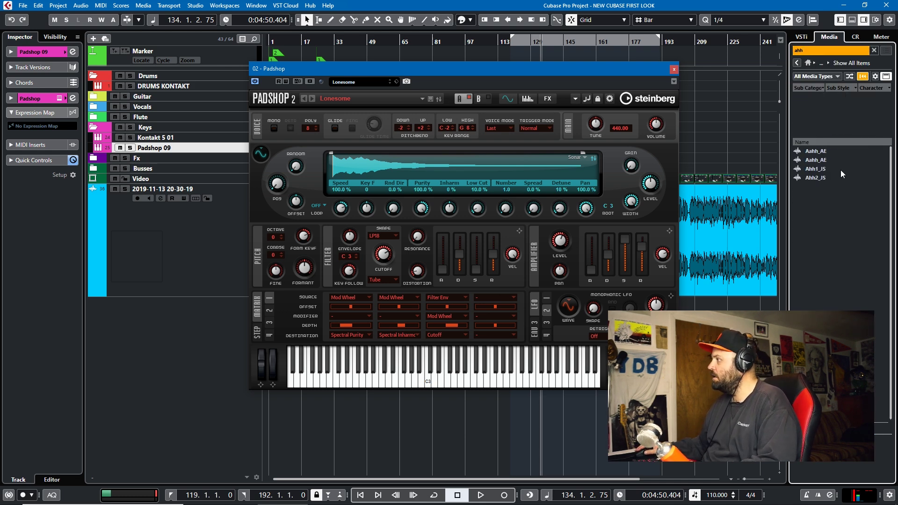
pyautogui.moveTo(817, 173); pyautogui.dragTo(343, 168)
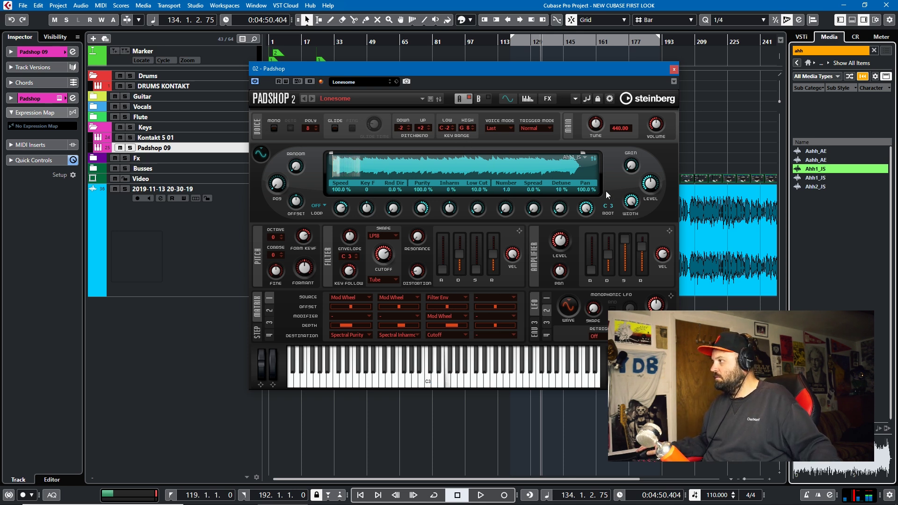
# Limit the loaded sample to roughly its first 40% and set the grain Number to 3.4, then close Padshop
pyautogui.moveTo(583, 154)
pyautogui.mouseDown()
pyautogui.moveTo(368, 143)
pyautogui.moveTo(328, 150)
pyautogui.mouseUp()
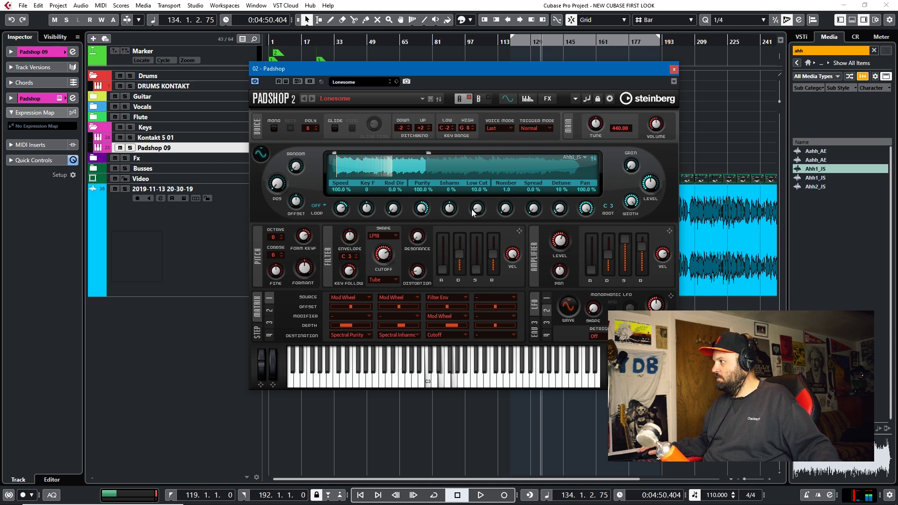
pyautogui.moveTo(505, 209); pyautogui.dragTo(513, 187)
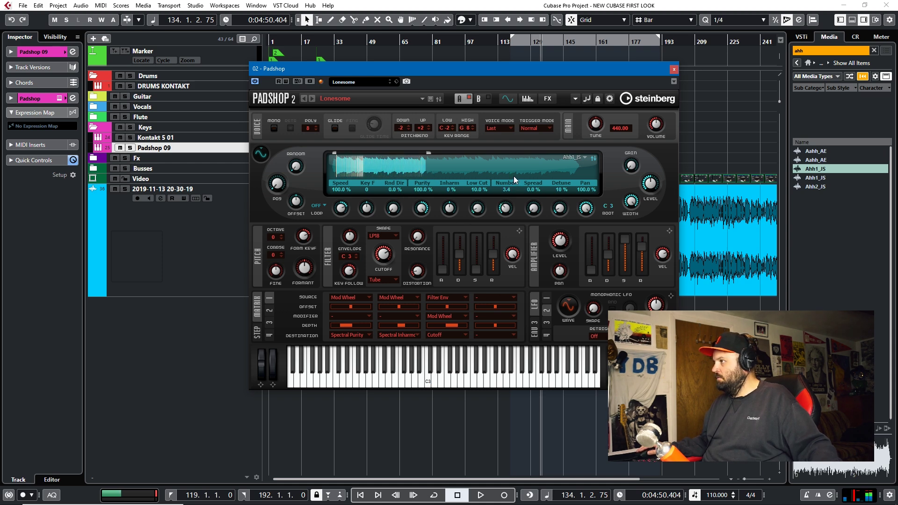
pyautogui.hotkey('ctrl', 'alt', 'r')
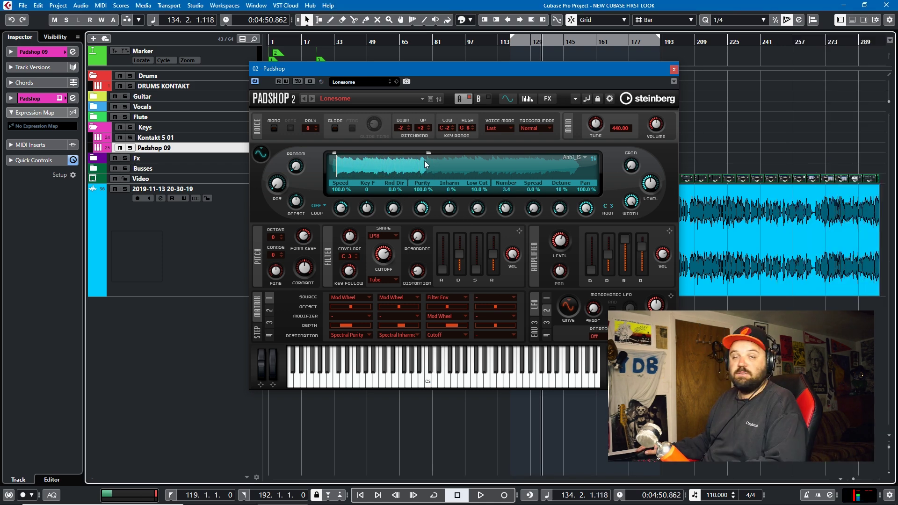
pyautogui.click(674, 69)
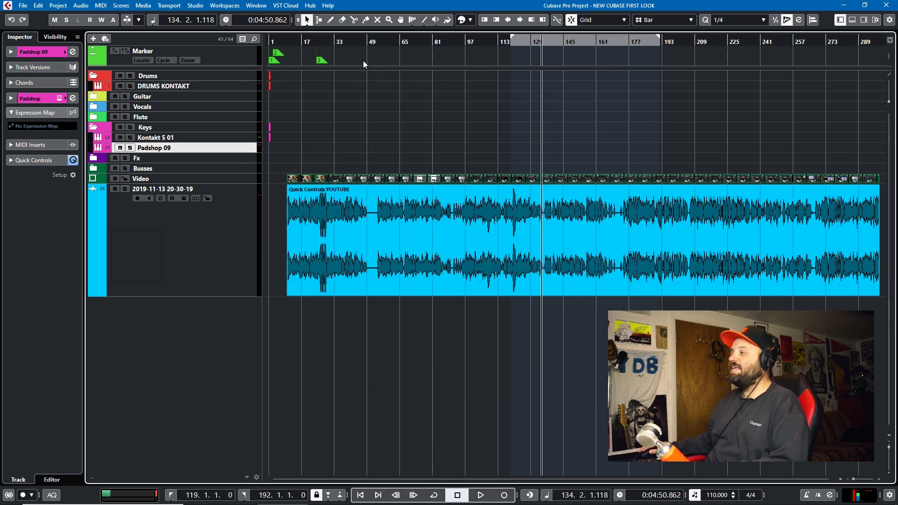
# Open the channel settings of the Kontakt 5 01 track and activate its MultiTap Delay insert with the plug-in window open
pyautogui.click(226, 139)
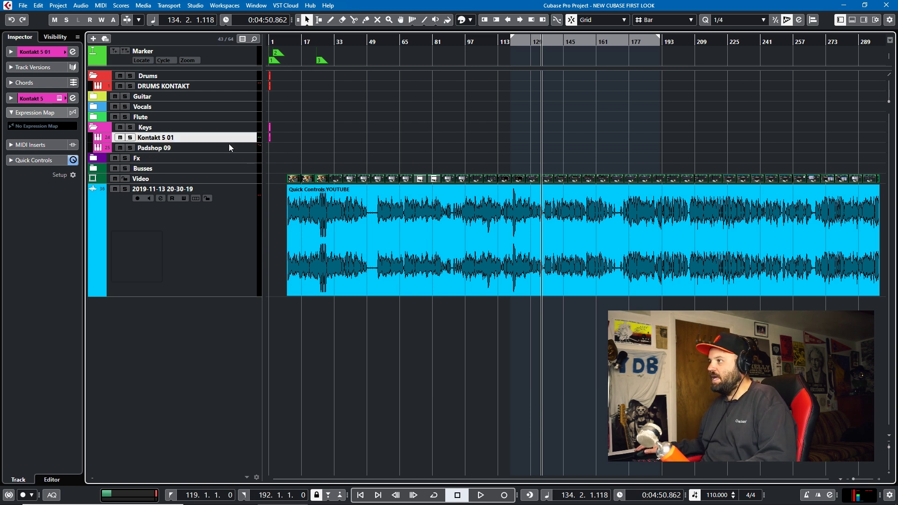
pyautogui.moveTo(229, 142); pyautogui.dragTo(228, 158)
pyautogui.click(166, 147)
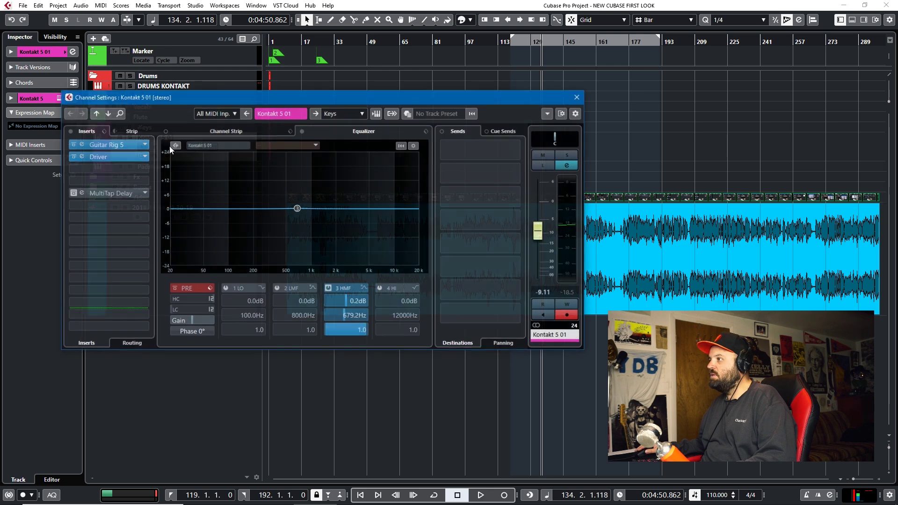
pyautogui.moveTo(276, 104); pyautogui.dragTo(199, 187)
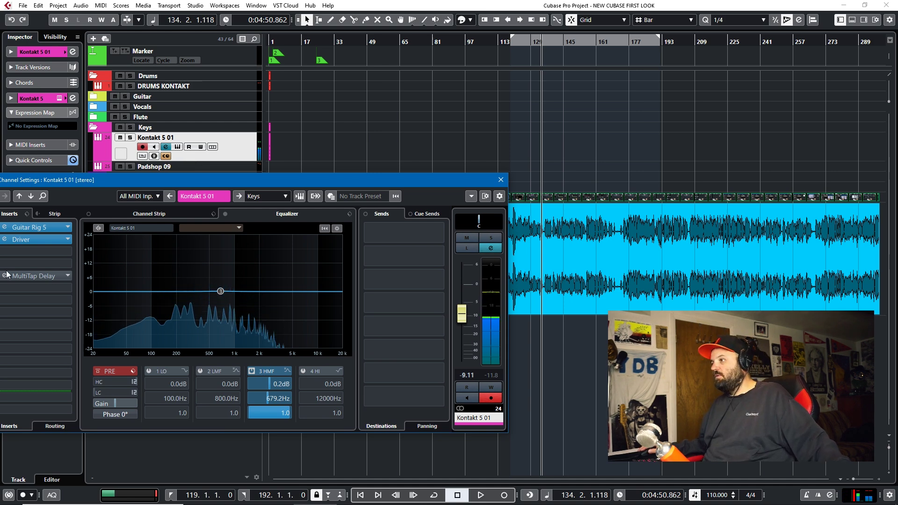
pyautogui.click(47, 276)
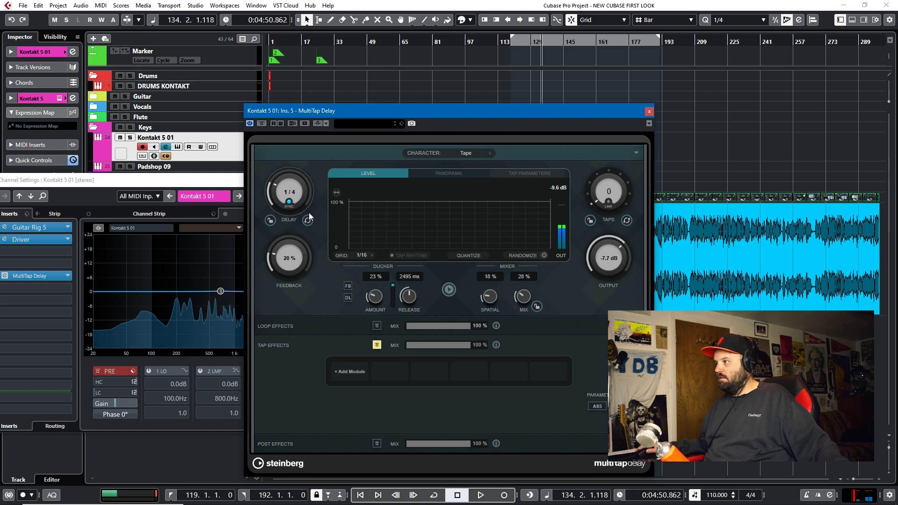
# Create a seven-tap delay pattern in MultiTap Delay by tapping in a rhythm with Tap Rhythm
pyautogui.moveTo(598, 201); pyautogui.dragTo(601, 186)
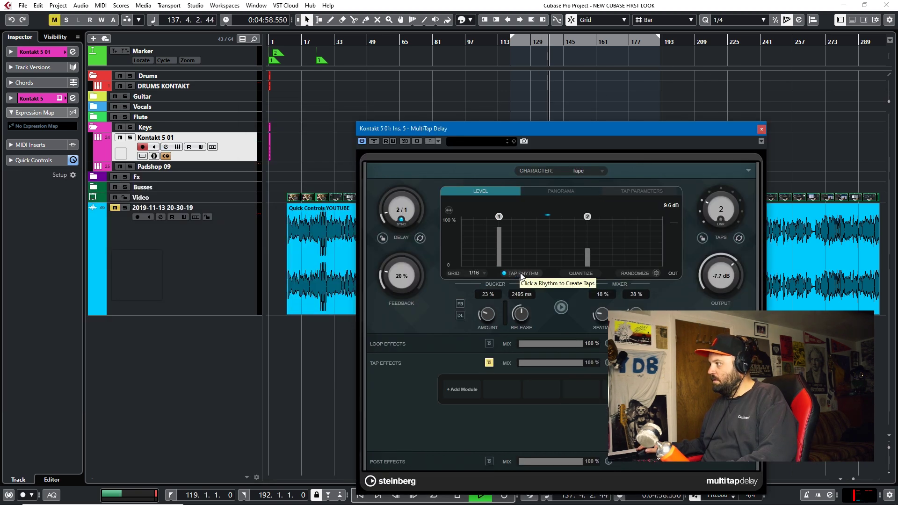
pyautogui.click(521, 275)
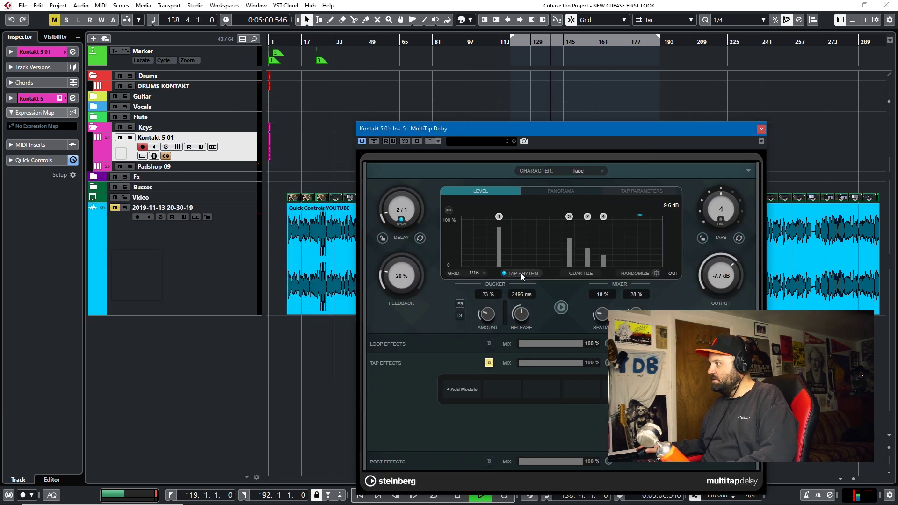
pyautogui.click(521, 273)
pyautogui.click(521, 272)
pyautogui.click(521, 270)
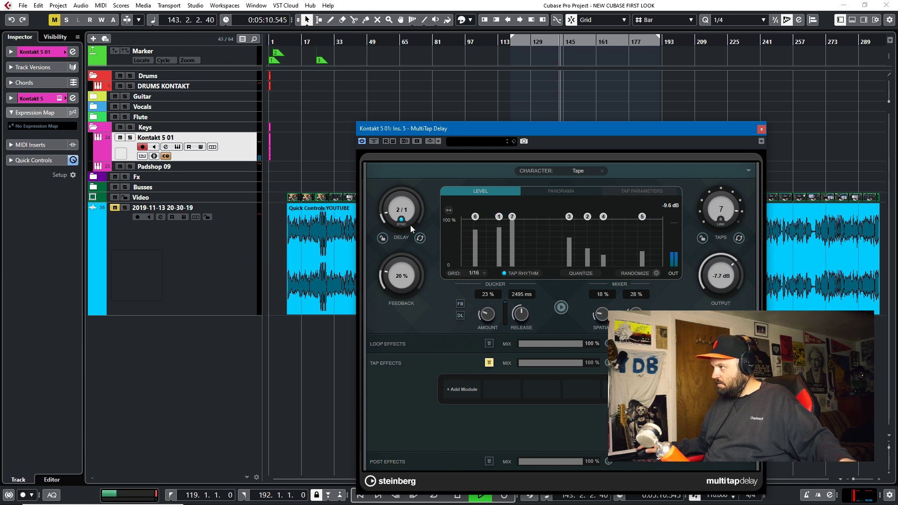
# Set the synced delay time to 1/2 and stop playback
pyautogui.click(391, 212)
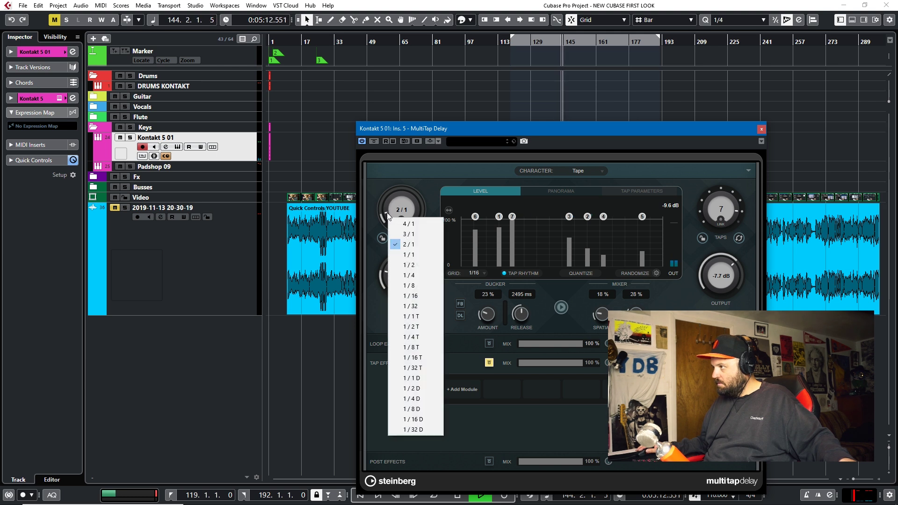
pyautogui.click(409, 264)
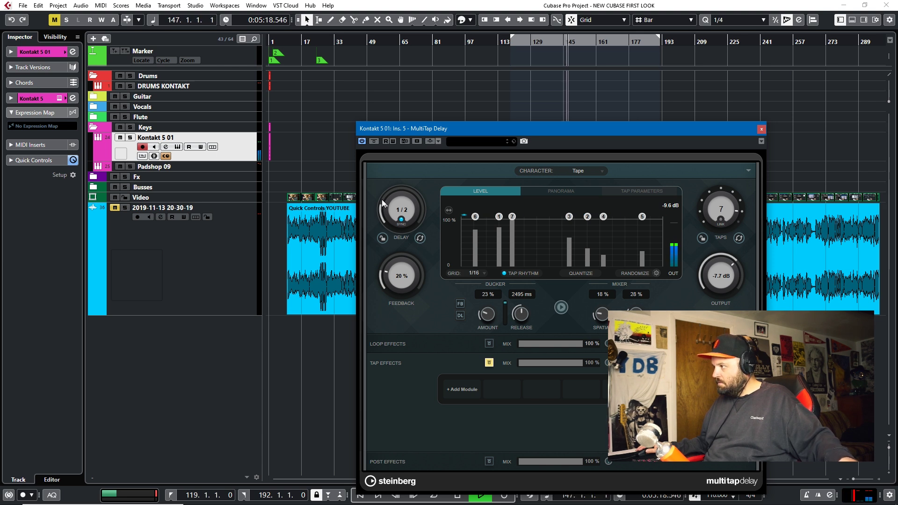
pyautogui.press('space')
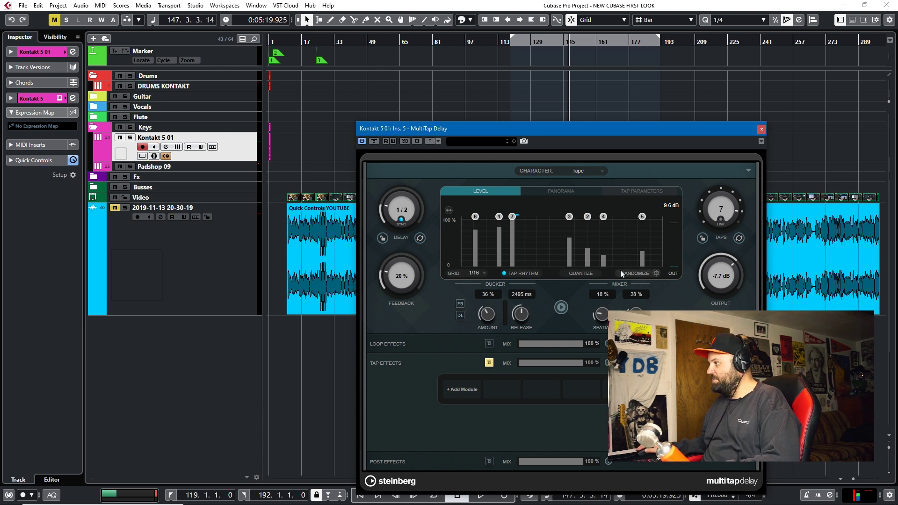
# View the taps' panorama settings and add a Phaser module to the Tap Effects chain
pyautogui.click(540, 191)
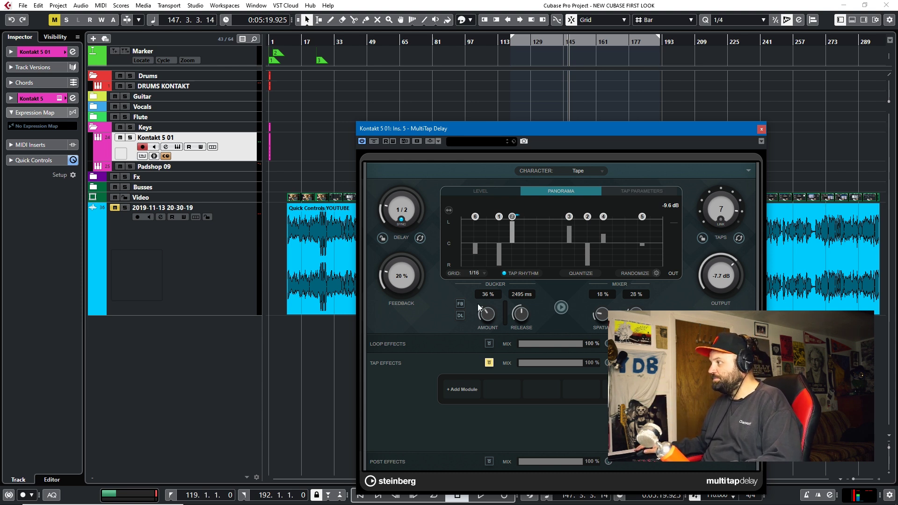
pyautogui.click(392, 362)
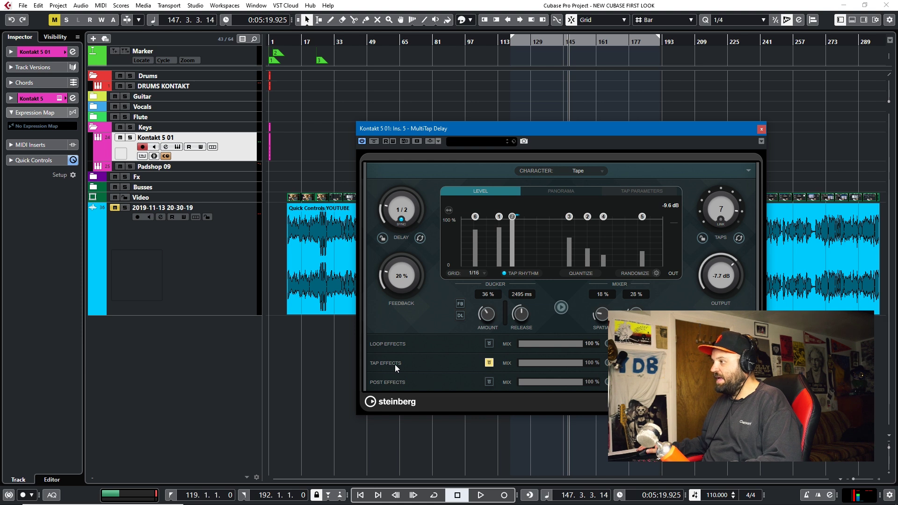
pyautogui.click(405, 364)
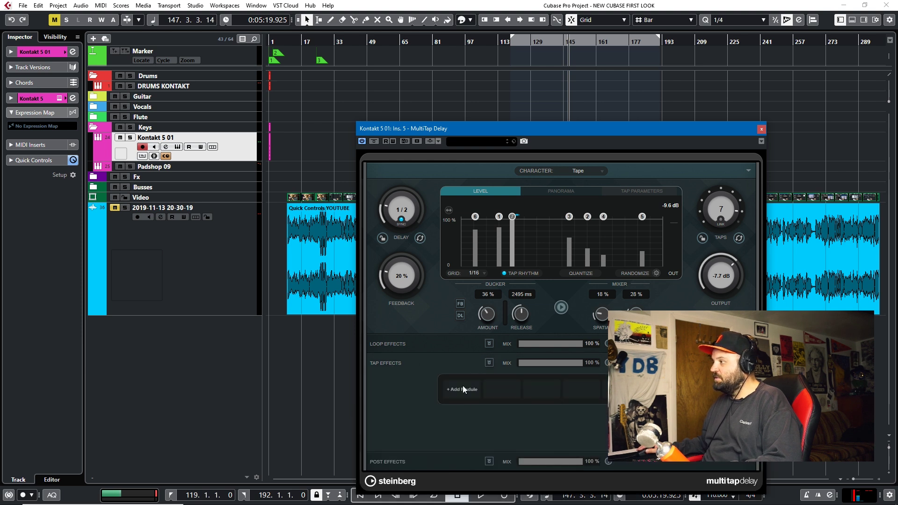
pyautogui.click(463, 388)
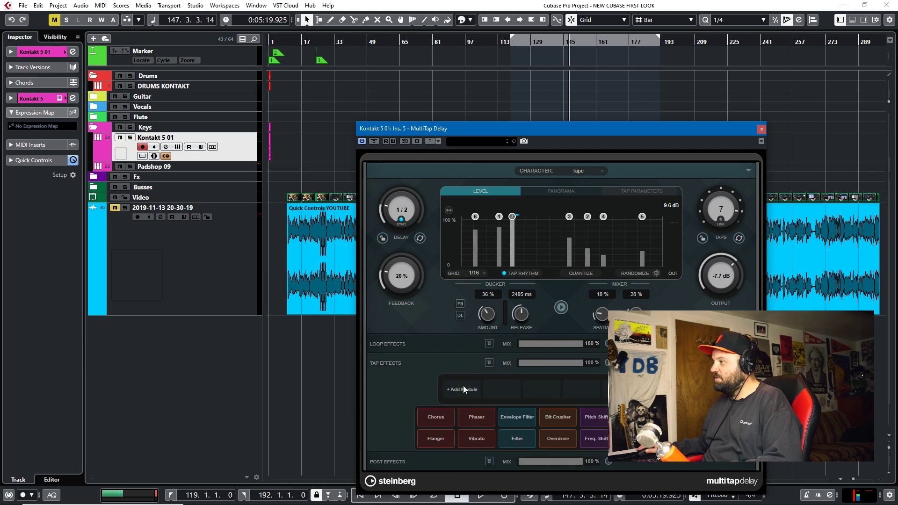
pyautogui.click(465, 412)
# Set the delay time to 2/1 and vary the phaser per tap, giving tap 2 a 5.1 Hz rate and 69% width
pyautogui.click(401, 219)
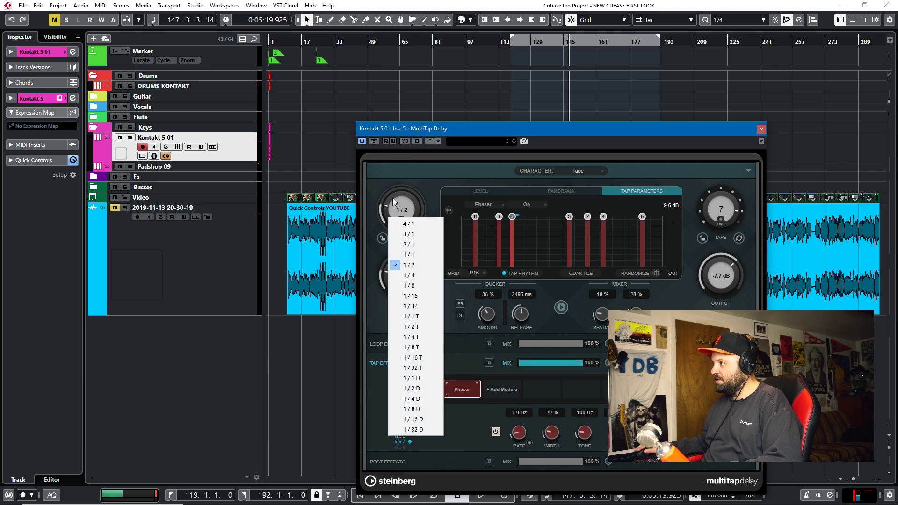
pyautogui.click(390, 211)
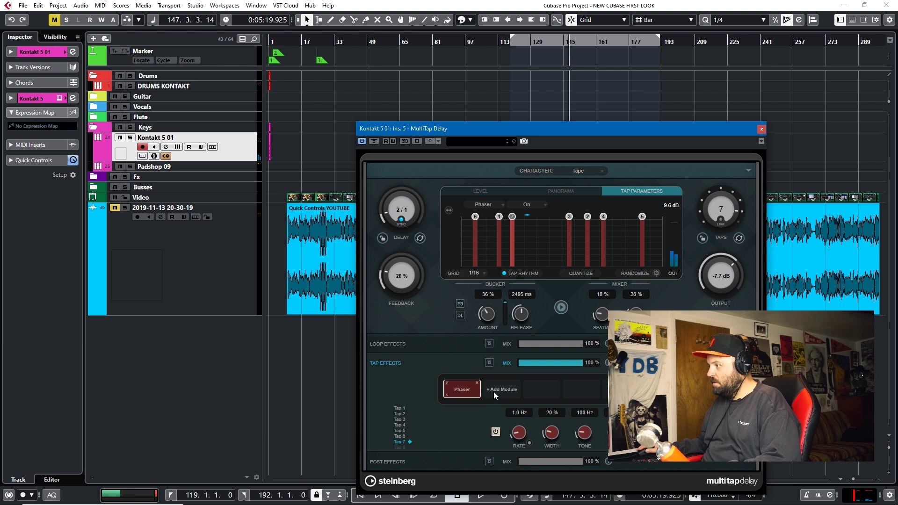
pyautogui.click(398, 408)
pyautogui.moveTo(515, 436); pyautogui.dragTo(517, 427)
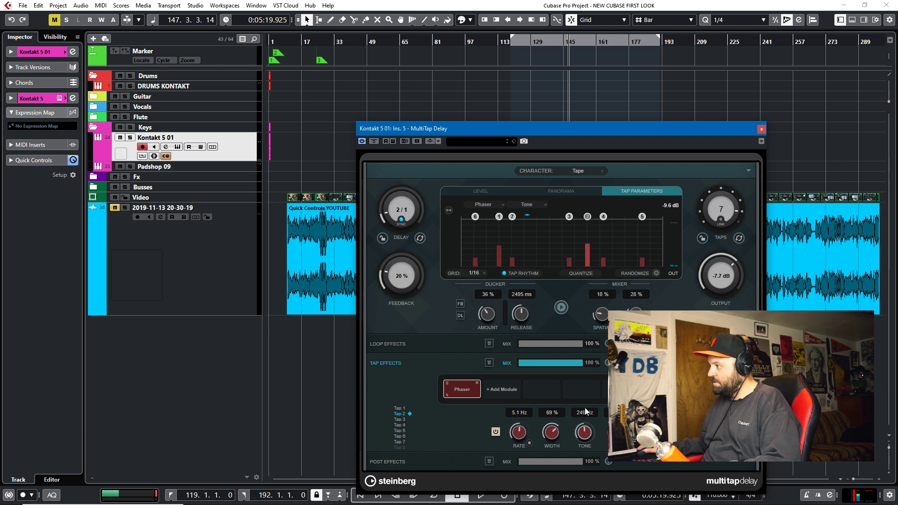
pyautogui.click(405, 420)
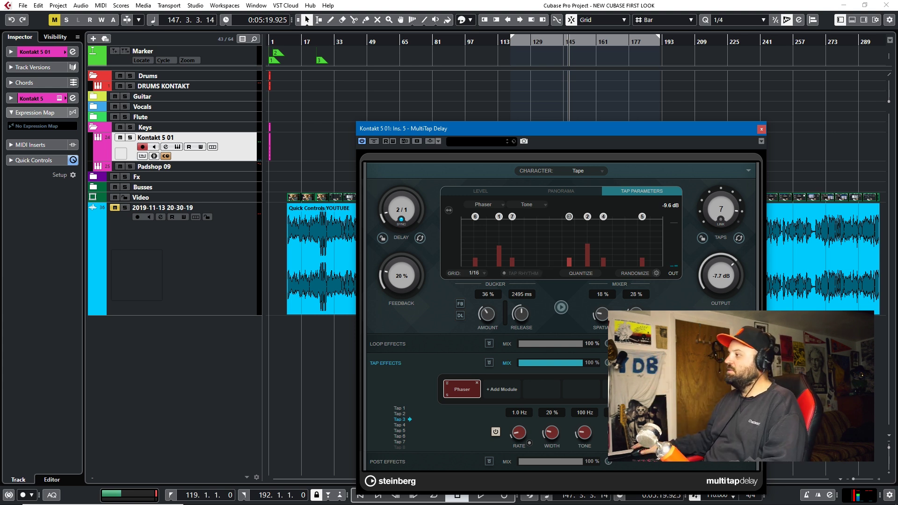
pyautogui.moveTo(664, 131); pyautogui.dragTo(513, 66)
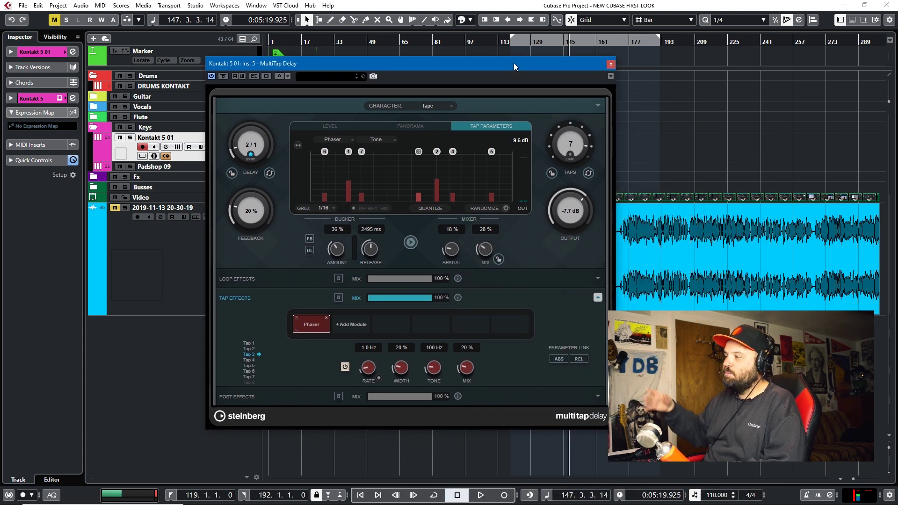
pyautogui.click(611, 65)
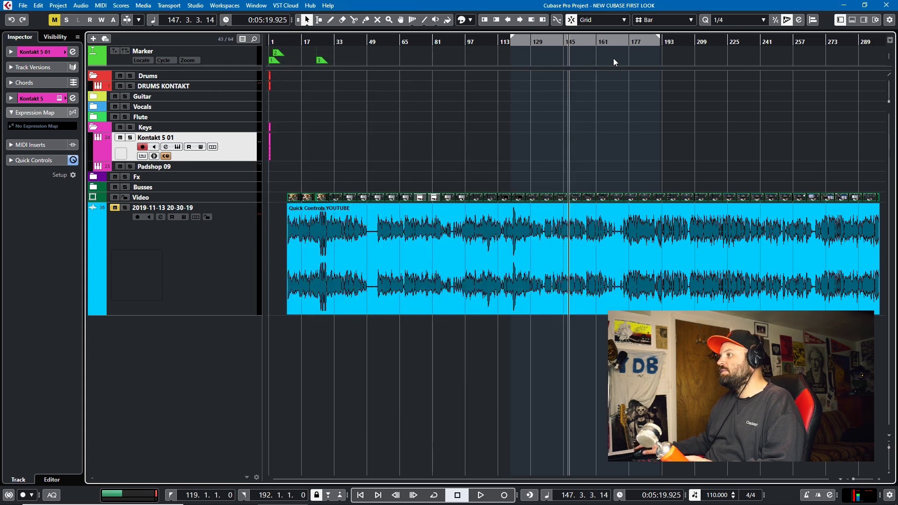
# Show the Massive 01 track in the Bass folder and solo it, with the DRUMS KONTAKT track selected
pyautogui.click(220, 90)
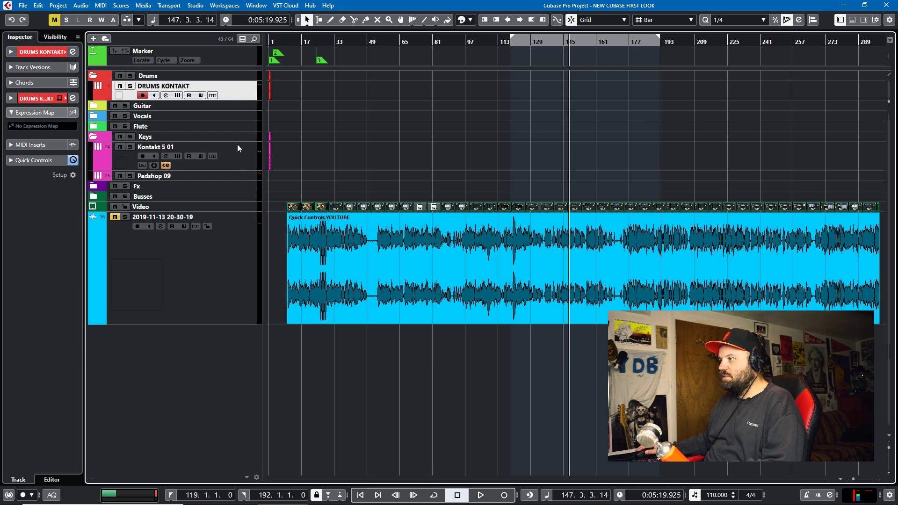
pyautogui.click(227, 130)
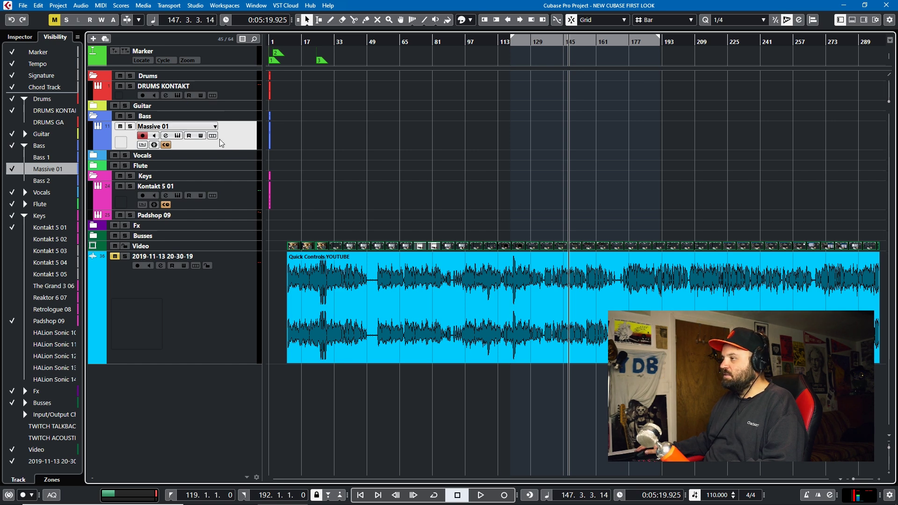
pyautogui.click(229, 96)
pyautogui.press('h')
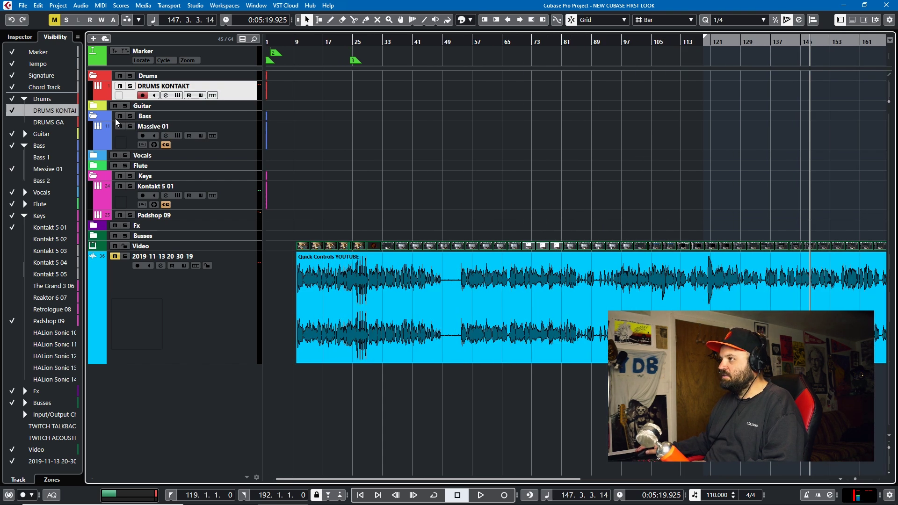
pyautogui.click(130, 126)
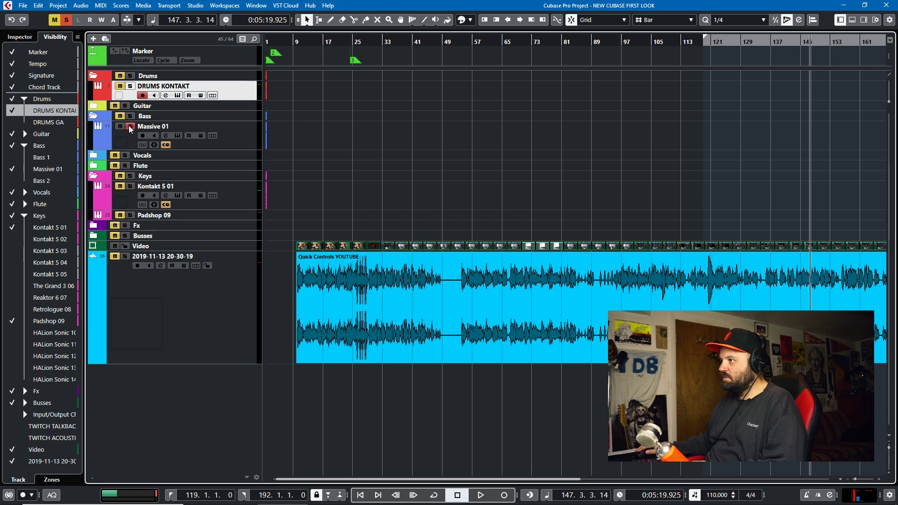
# Set the locators around the Massive 01 part in bar 1, turn on cycle, and play the loop once
pyautogui.press('h')
pyautogui.press('h')
pyautogui.press('h')
pyautogui.press('h')
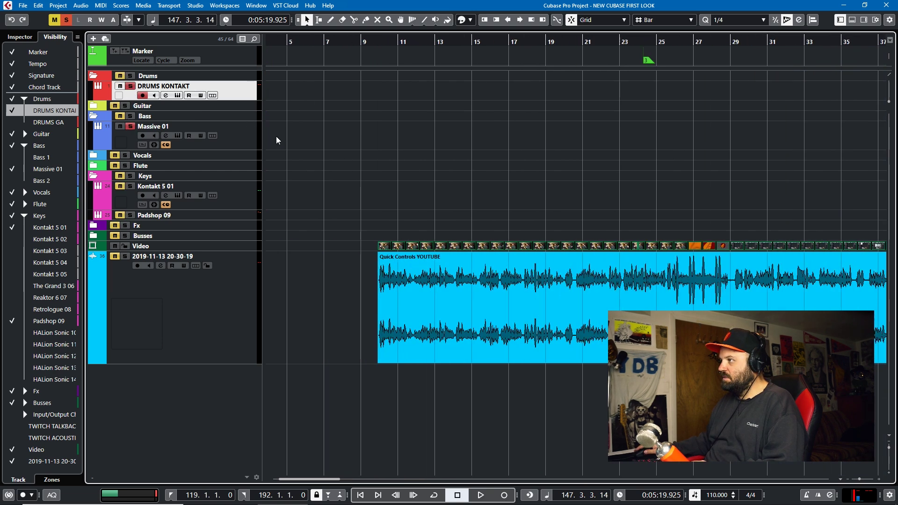
pyautogui.press('p')
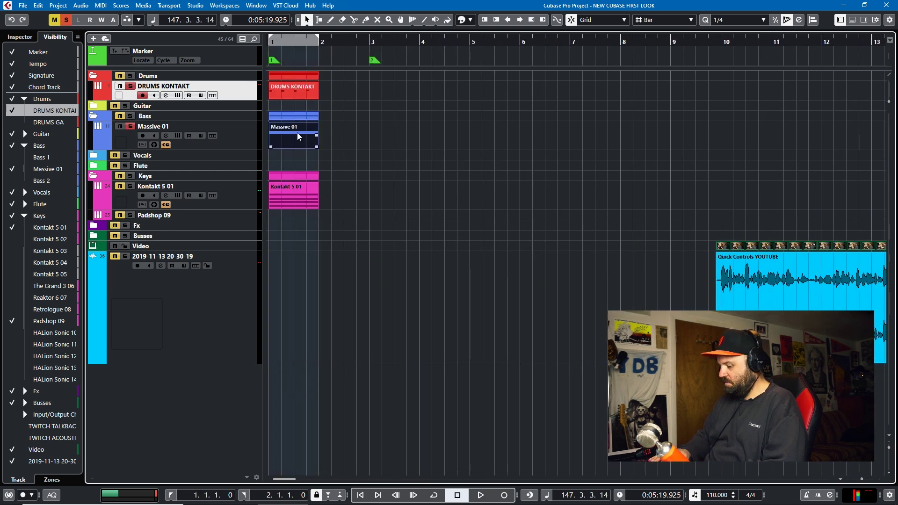
pyautogui.press('KP_Divide')
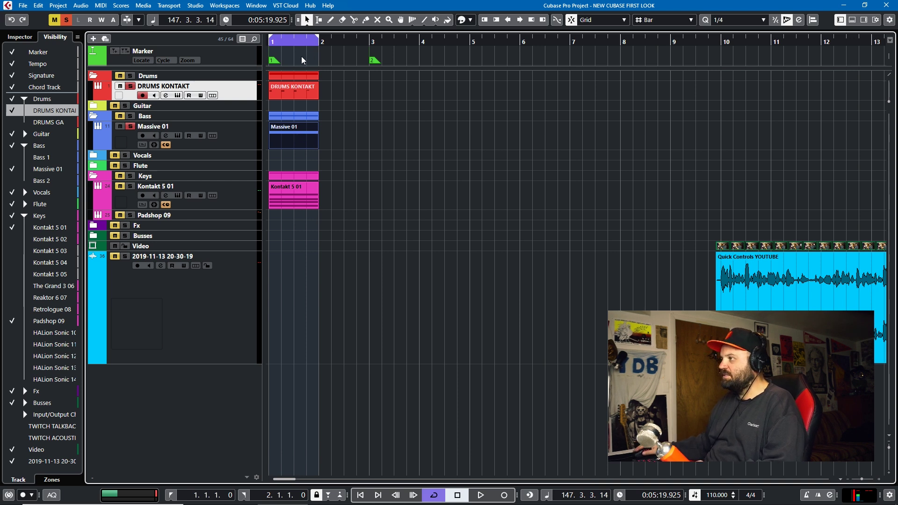
pyautogui.press('space')
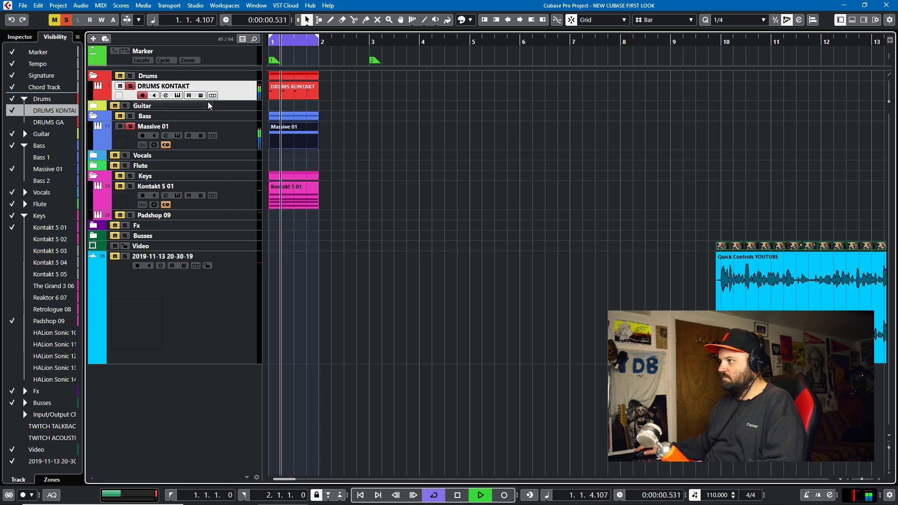
pyautogui.press('space')
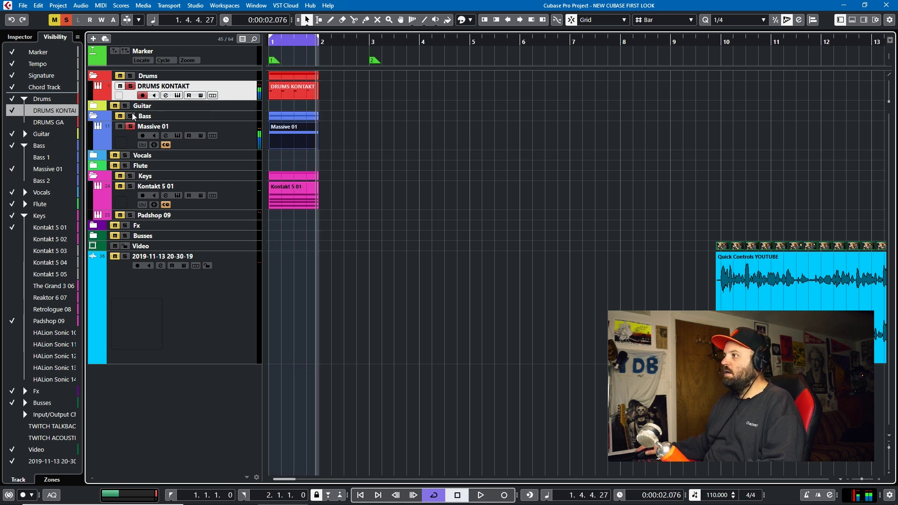
# Open the DRUMS KONTAKT channel settings, play the loop to view its EQ spectrum, and move the window clear of the track list
pyautogui.click(166, 96)
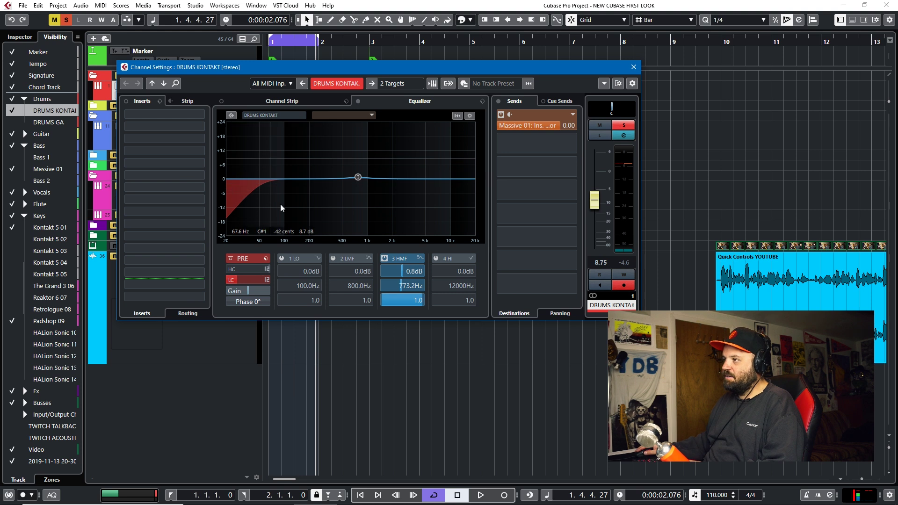
pyautogui.press('space')
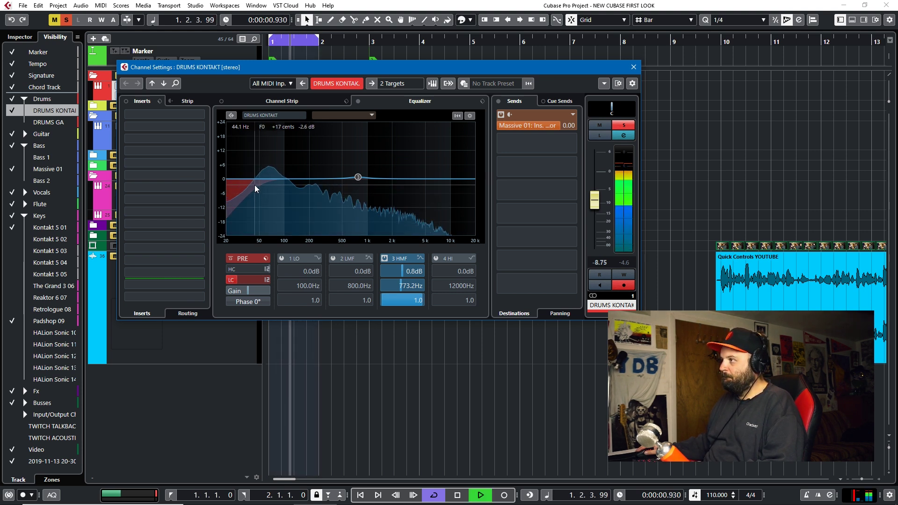
pyautogui.press('space')
pyautogui.moveTo(313, 67); pyautogui.dragTo(464, 32)
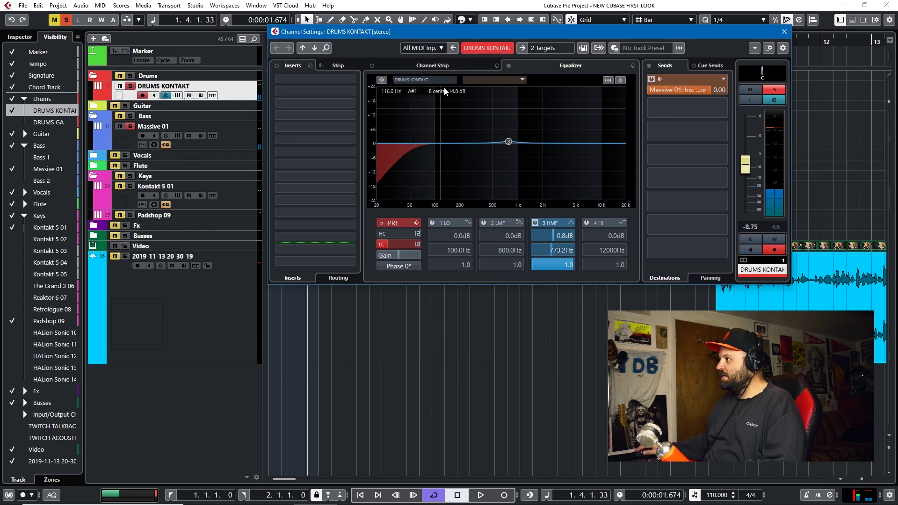
# Choose Massive 01 from the Bass folder as the EQ comparison channel and play the loop to compare both spectra
pyautogui.click(522, 81)
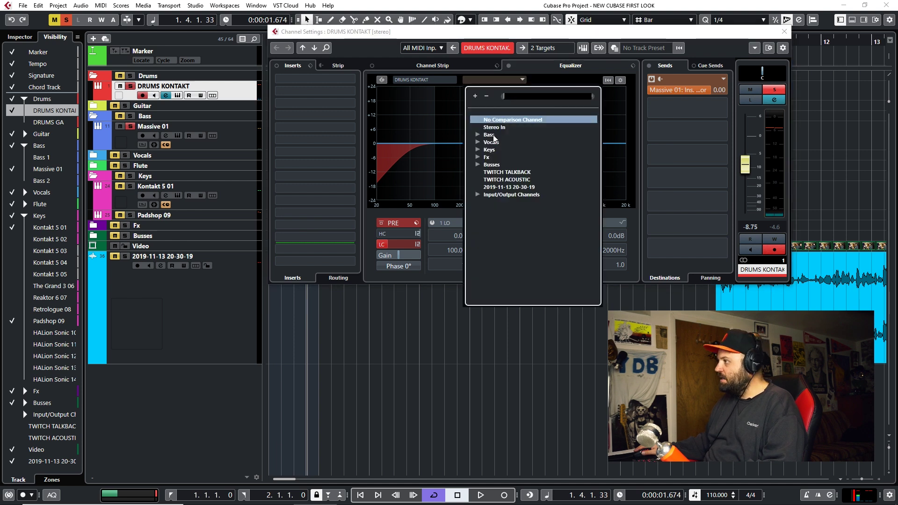
pyautogui.click(477, 135)
pyautogui.click(503, 143)
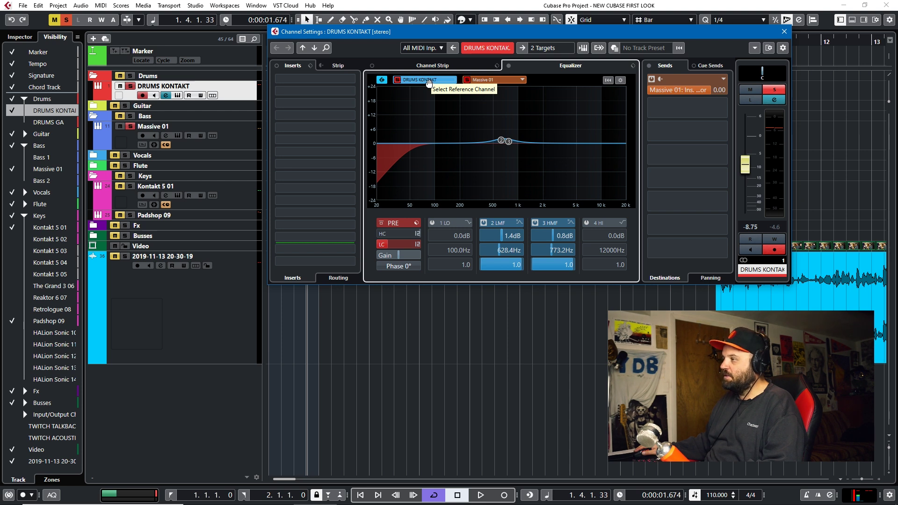
pyautogui.press('space')
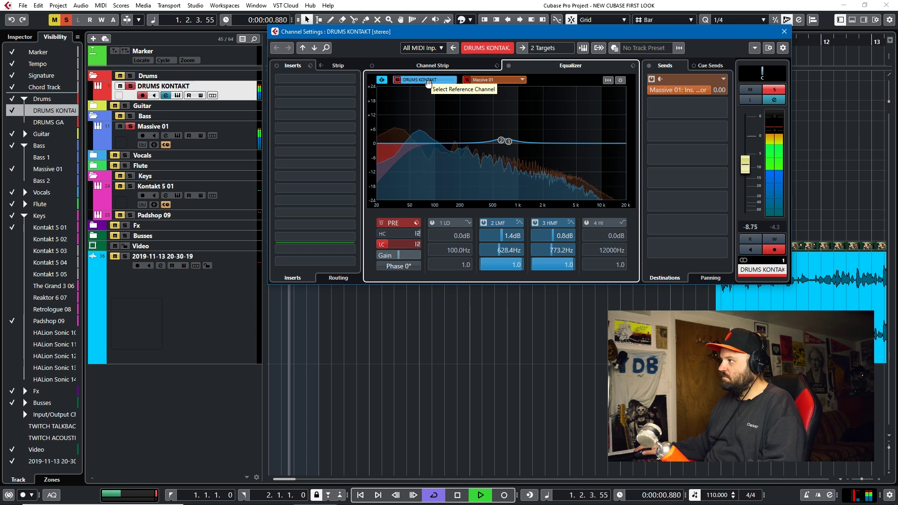
pyautogui.press('space')
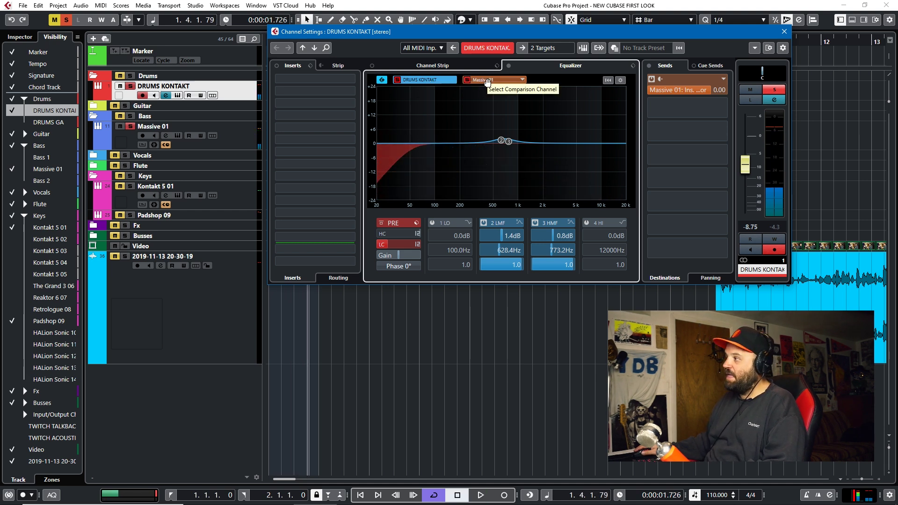
# Switch the equalizer to the Massive 01 comparison channel and play the loop to examine its overlap with the drums
pyautogui.click(488, 83)
pyautogui.press('space')
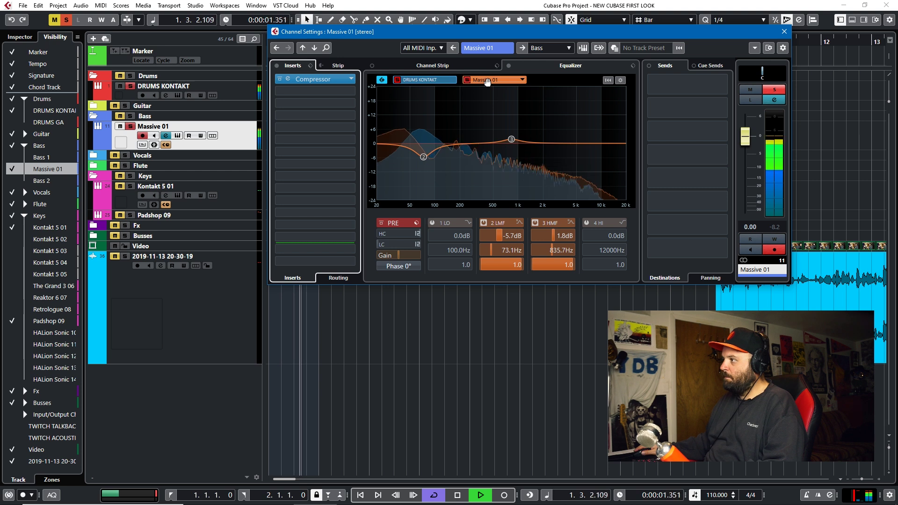
pyautogui.press('space')
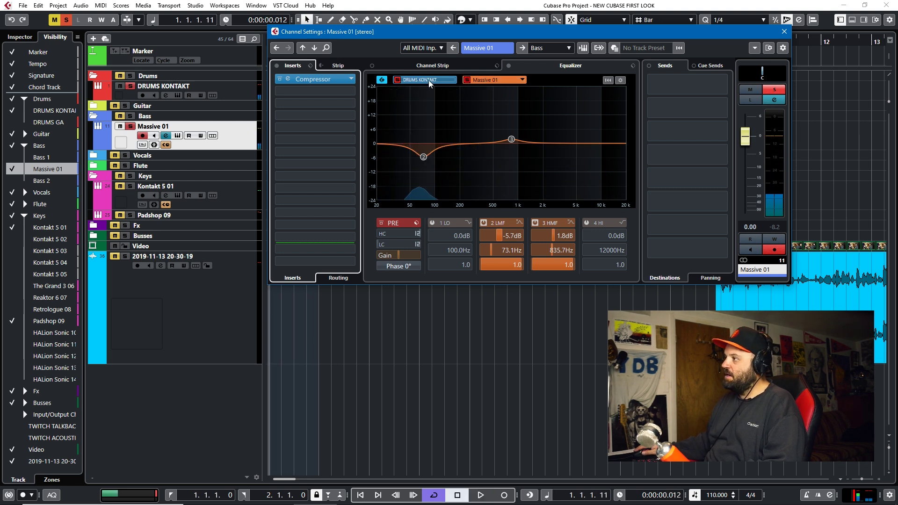
pyautogui.press('space')
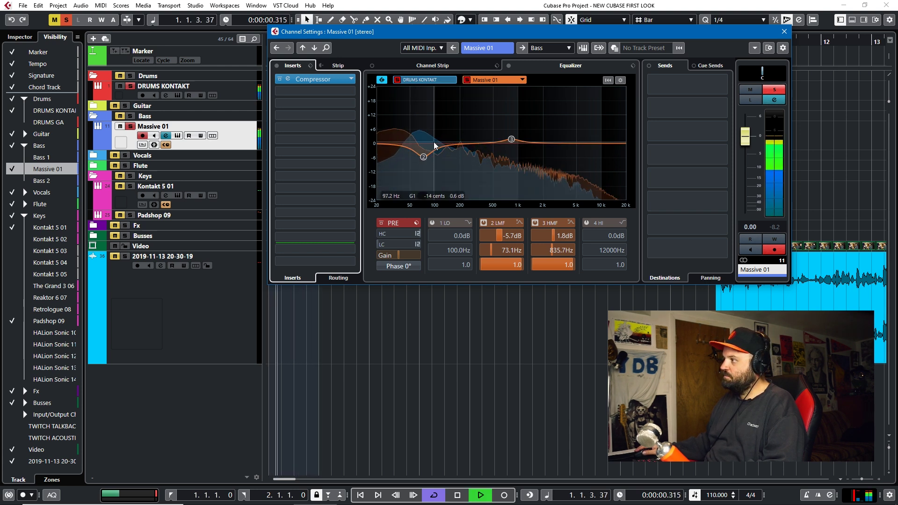
pyautogui.press('space')
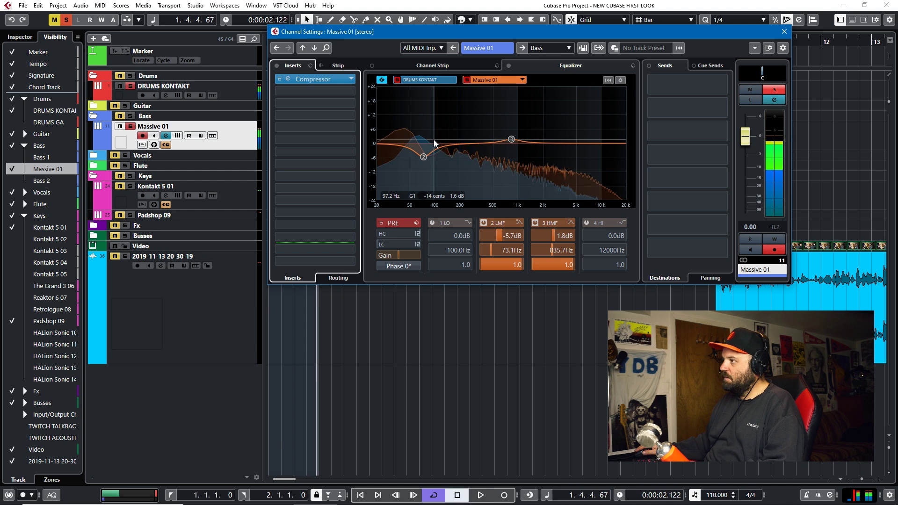
# Return to the DRUMS KONTAKT equalizer, play the loop, and switch back and forth between the two compared channels
pyautogui.press('Up')
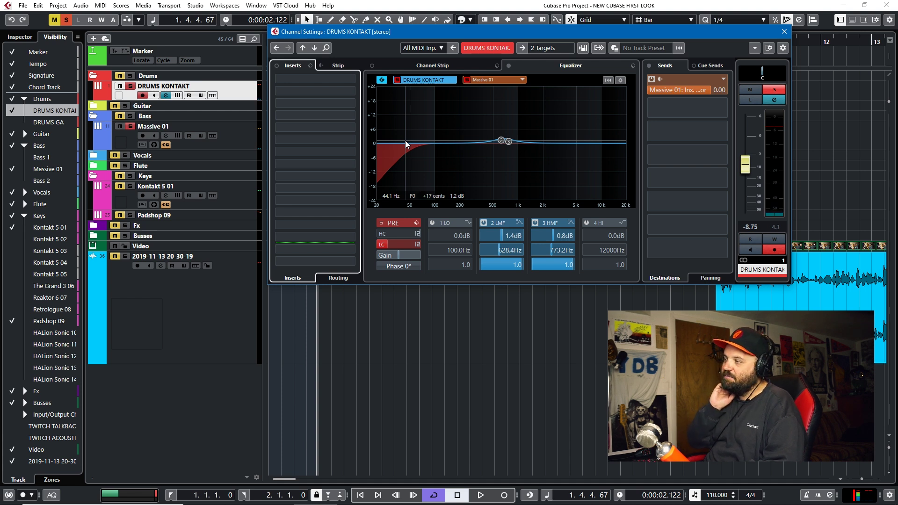
pyautogui.press('space')
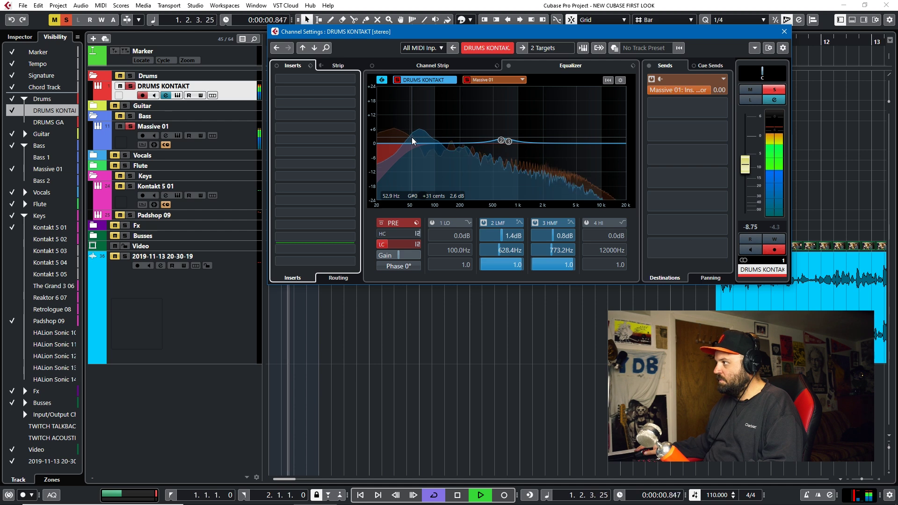
pyautogui.press('space')
pyautogui.click(495, 80)
pyautogui.click(498, 80)
pyautogui.click(497, 80)
pyautogui.click(497, 81)
pyautogui.click(497, 80)
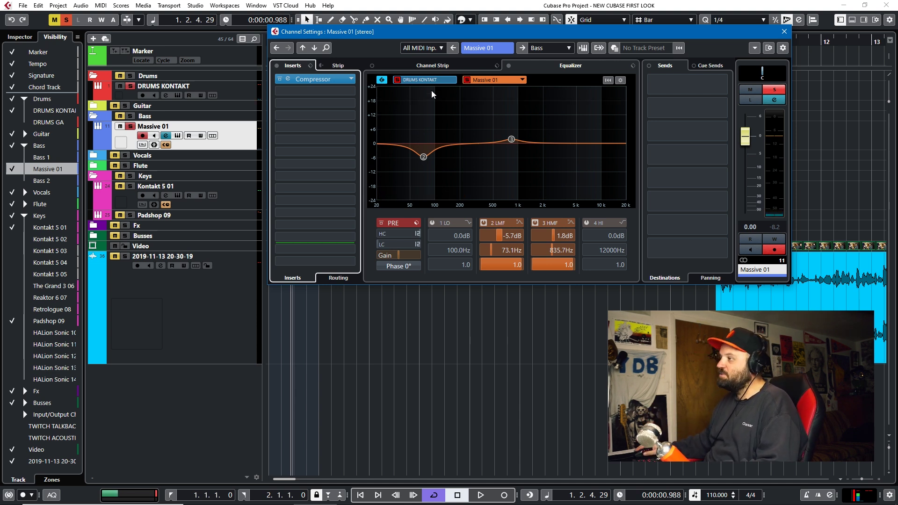
# Remove the EQ comparison channel and set the drums' low band to 0.0 dB at 292.5 Hz
pyautogui.click(522, 80)
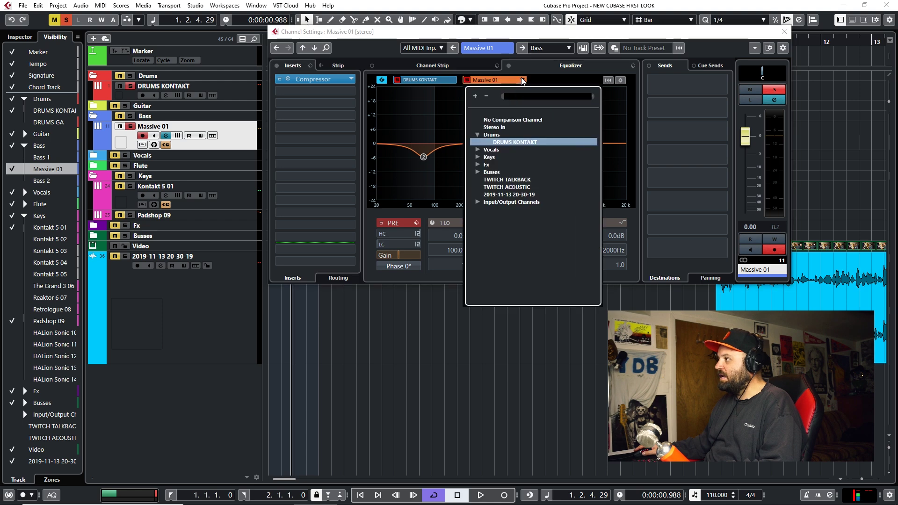
pyautogui.click(486, 120)
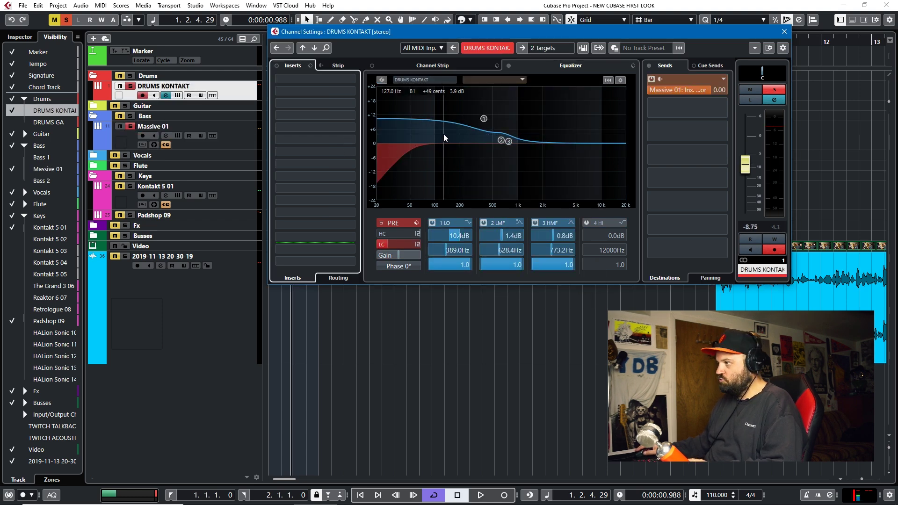
pyautogui.moveTo(483, 119); pyautogui.dragTo(475, 148)
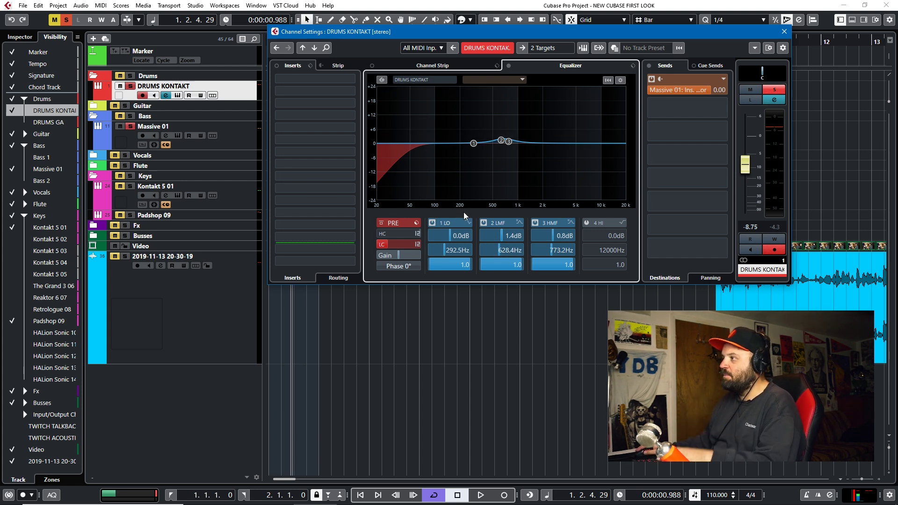
# Unsolo Massive 01 during playback, reopen the DRUMS KONTAKT channel settings to view its spectrum alone, and stop playback
pyautogui.press('space')
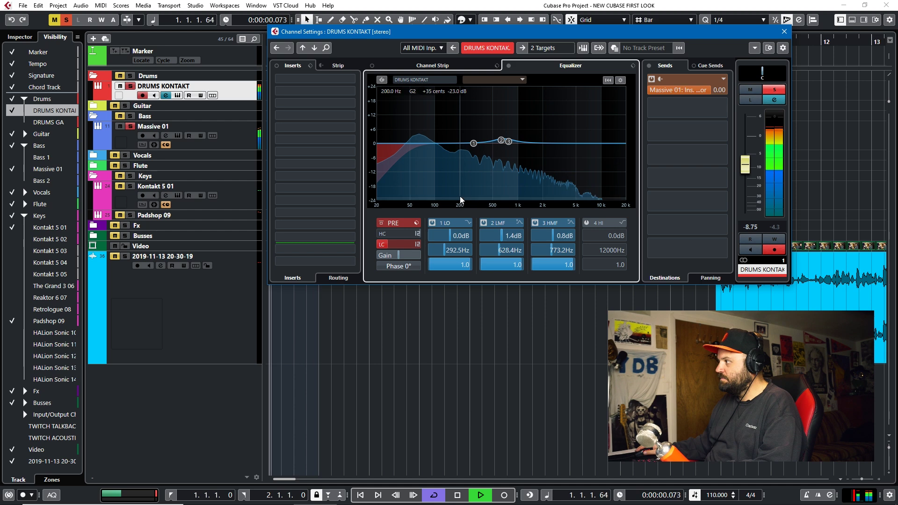
pyautogui.press('Escape')
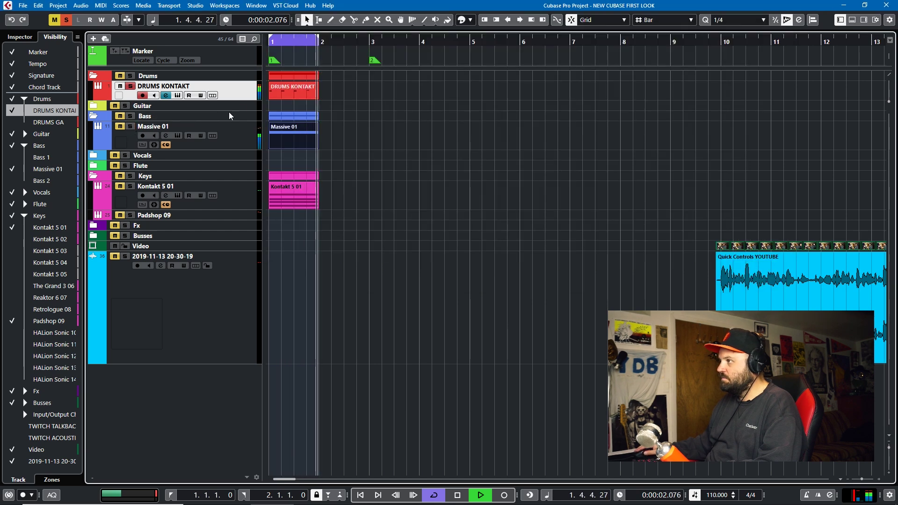
pyautogui.click(165, 95)
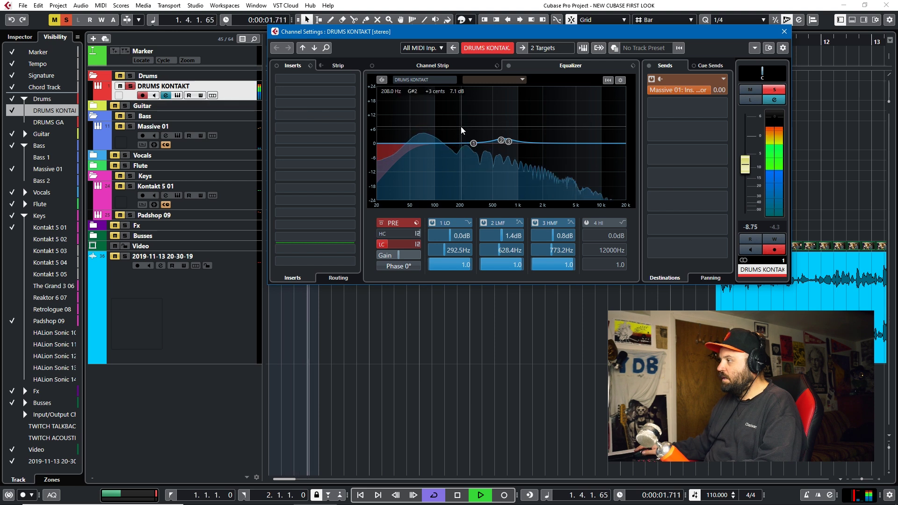
pyautogui.press('space')
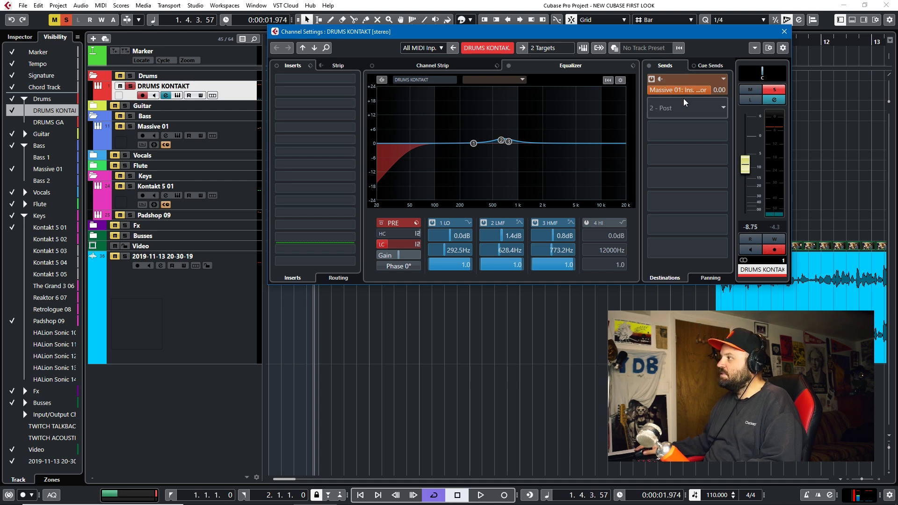
# Toggle the DRUMS KONTAKT send to Massive 01 between pre-fader and post-fader, restore its original position, and close the channel settings
pyautogui.click(661, 79)
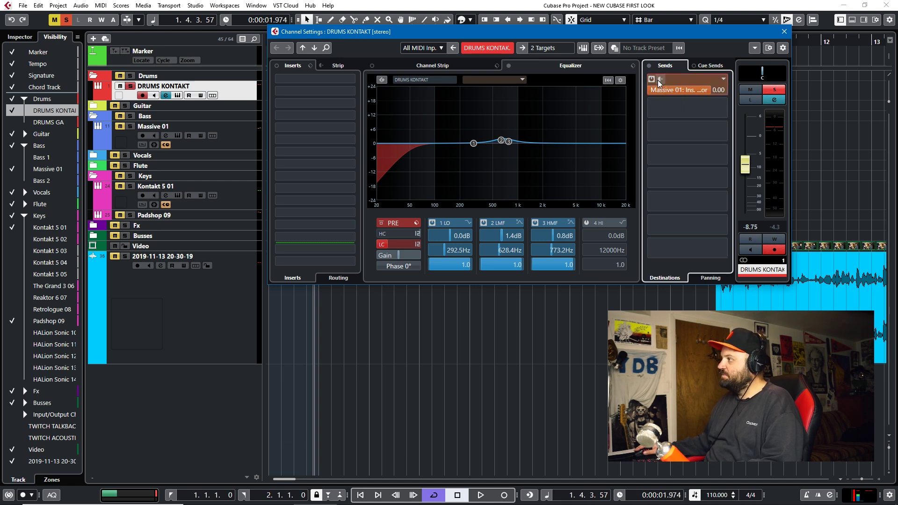
pyautogui.click(664, 80)
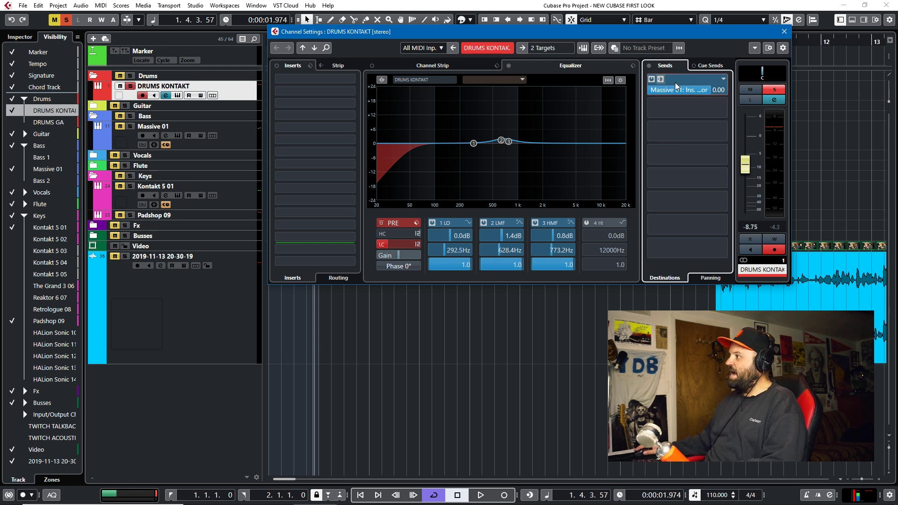
pyautogui.click(660, 80)
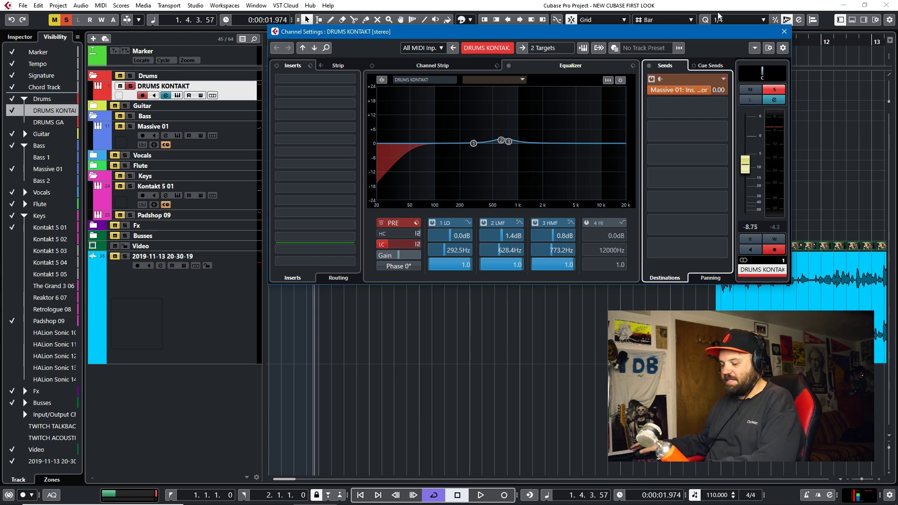
pyautogui.press('Escape')
# In the MixConsole, raise Kontakt 5 01's pre/post-fader insert divider above MultiTap Delay, and return it below the upper slots
pyautogui.press('F3')
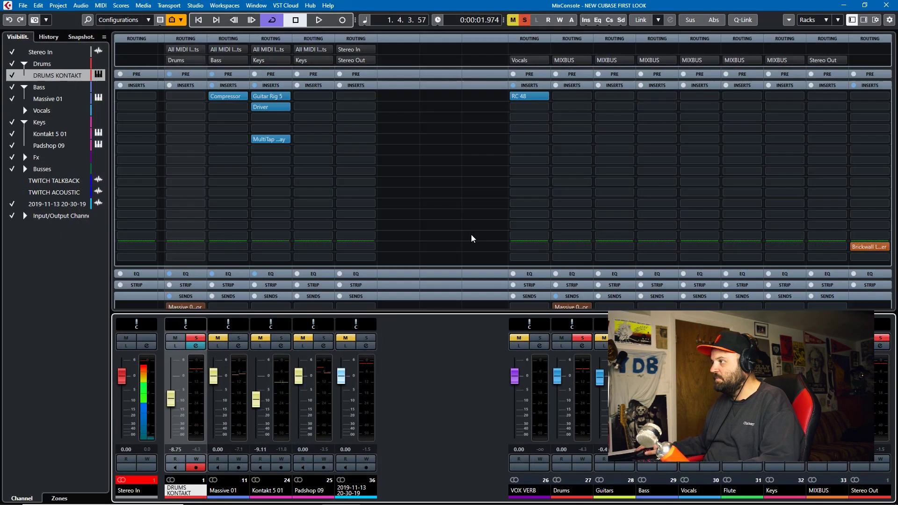
pyautogui.moveTo(267, 241); pyautogui.dragTo(273, 142)
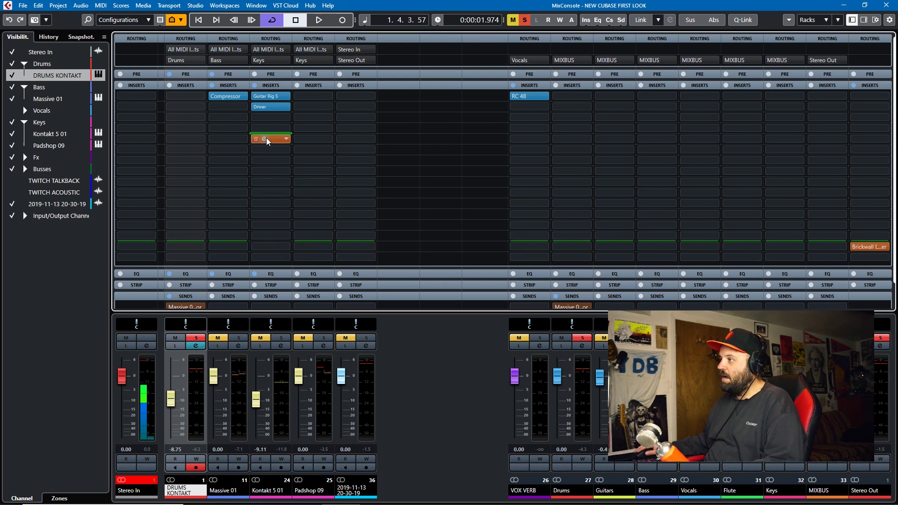
pyautogui.moveTo(269, 133); pyautogui.dragTo(274, 245)
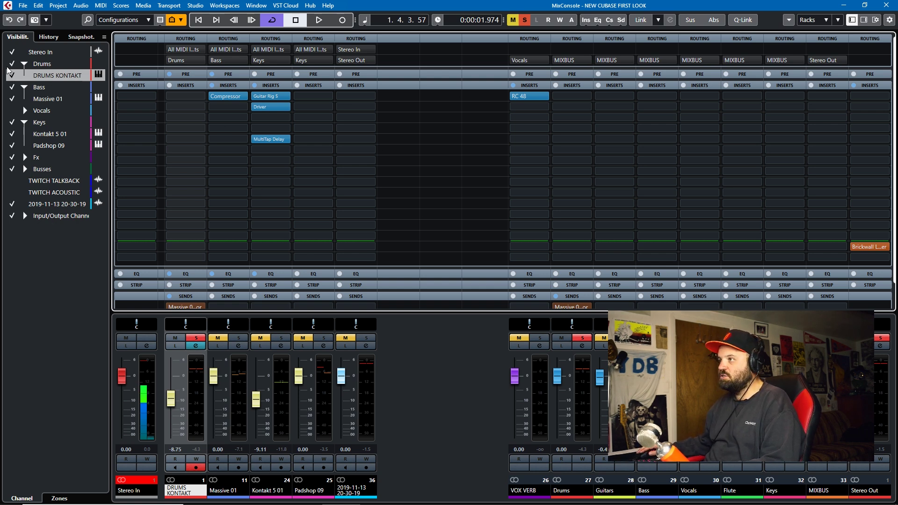
# Enable colorizing of MixConsole channels in the Track & MixConsole Channel Colors preferences and apply it
pyautogui.click(23, 6)
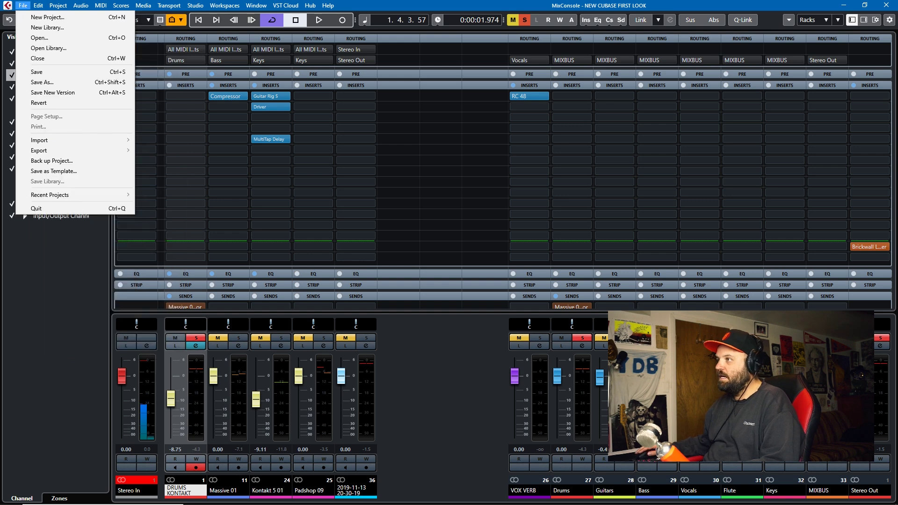
pyautogui.moveTo(38, 9)
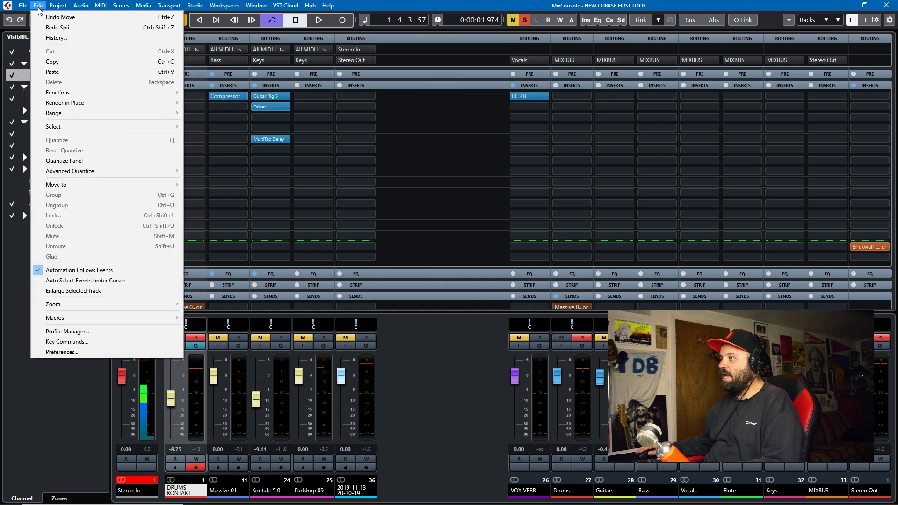
pyautogui.click(70, 352)
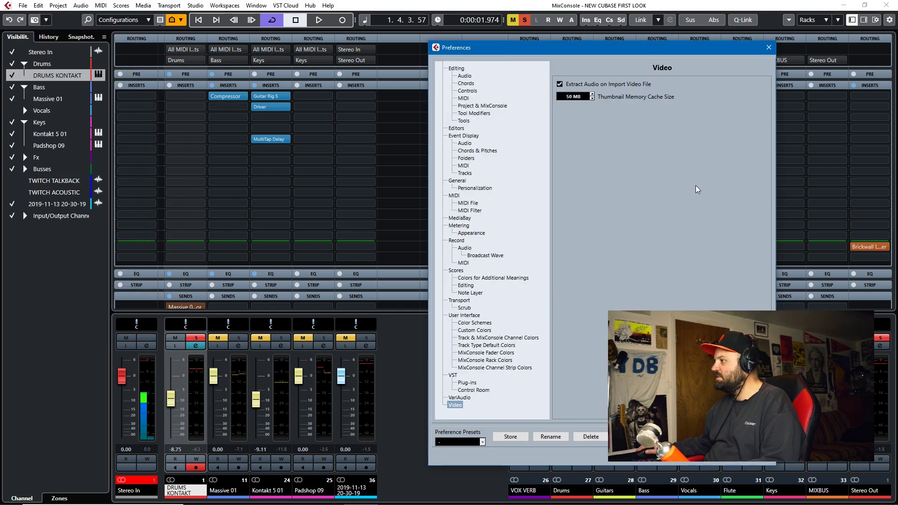
pyautogui.click(485, 323)
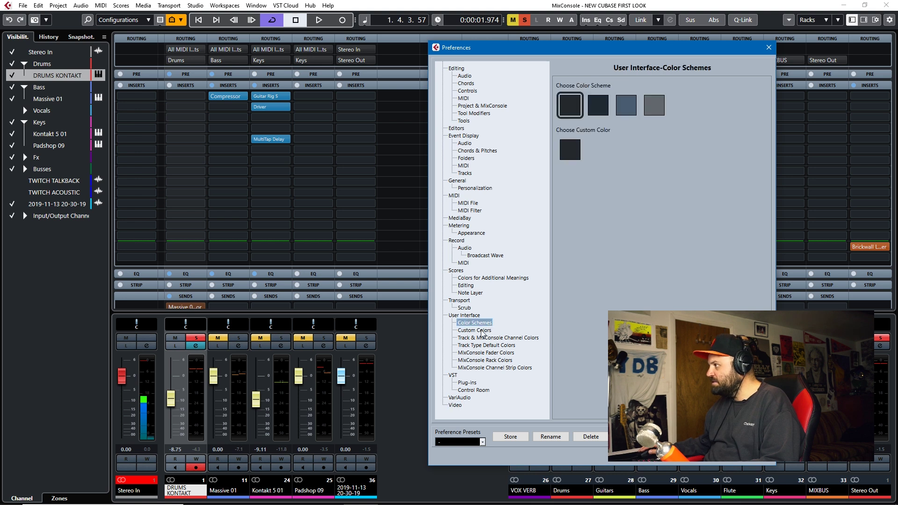
pyautogui.click(482, 332)
pyautogui.click(485, 339)
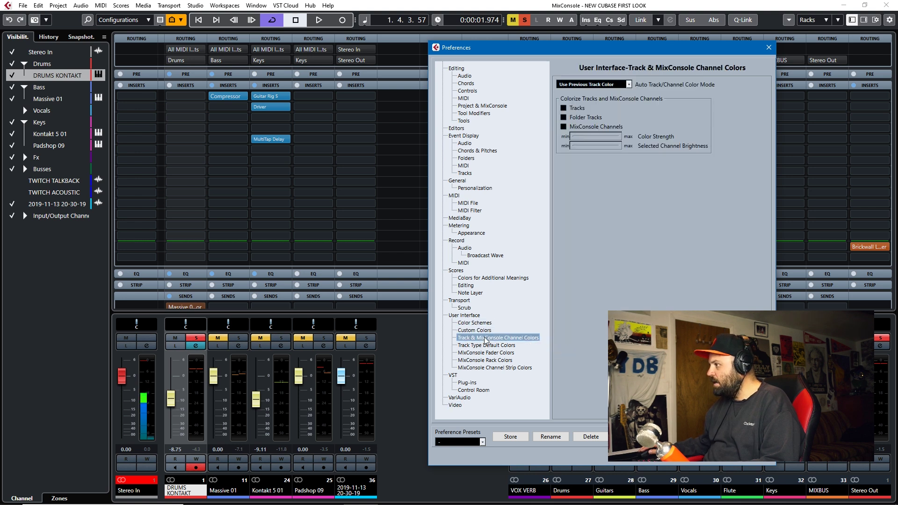
pyautogui.click(564, 127)
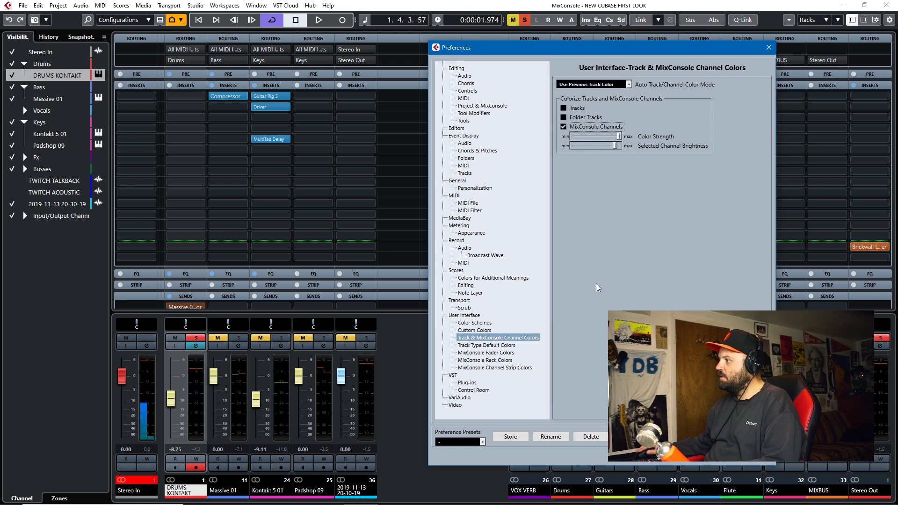
pyautogui.click(664, 436)
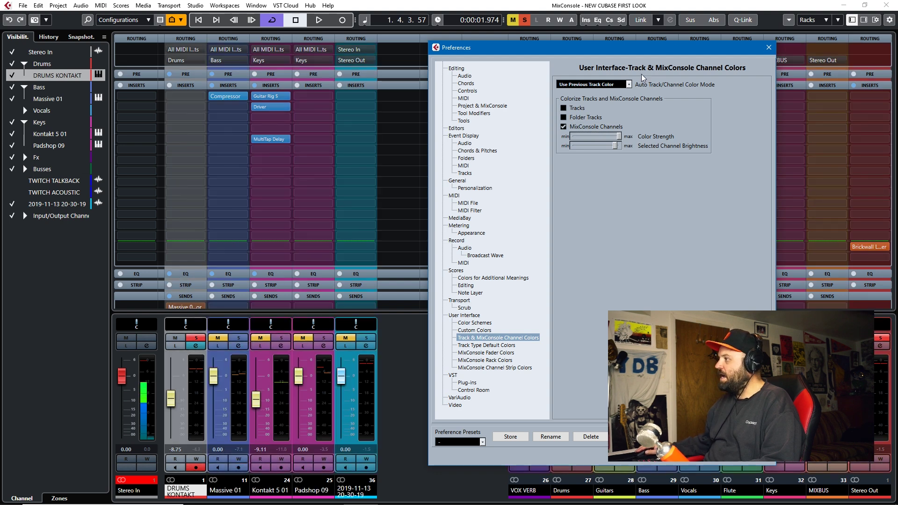
# Move the Preferences window around to examine the colorized MixConsole channels, and close it
pyautogui.moveTo(625, 47); pyautogui.dragTo(777, 63)
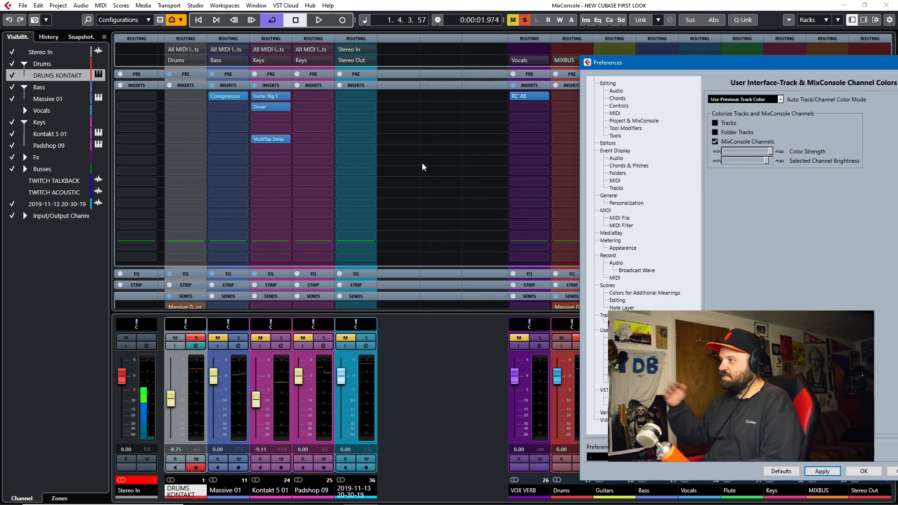
pyautogui.moveTo(730, 67); pyautogui.dragTo(106, 64)
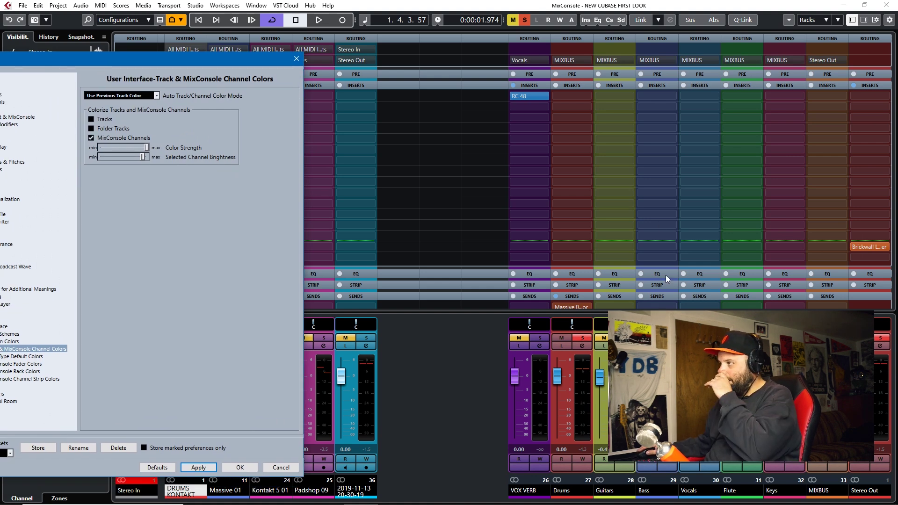
pyautogui.moveTo(246, 58); pyautogui.dragTo(738, 37)
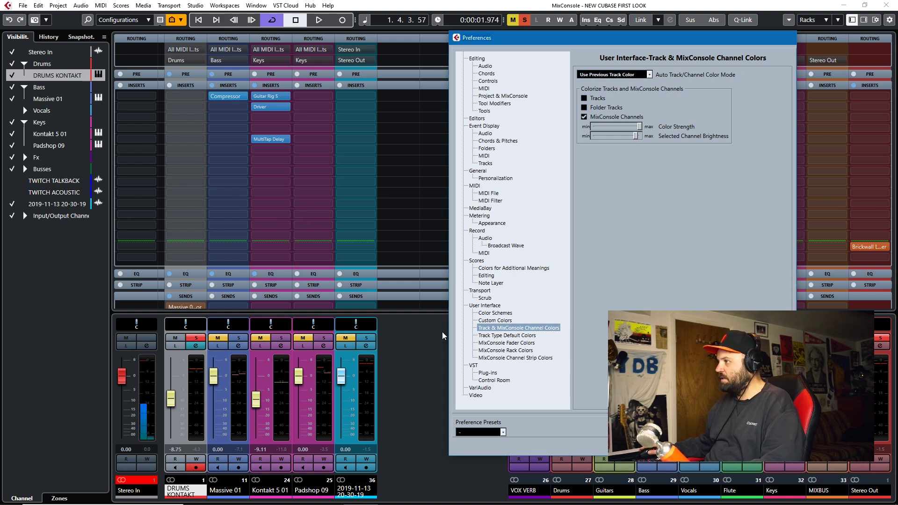
pyautogui.click(311, 211)
pyautogui.click(317, 205)
pyautogui.click(453, 239)
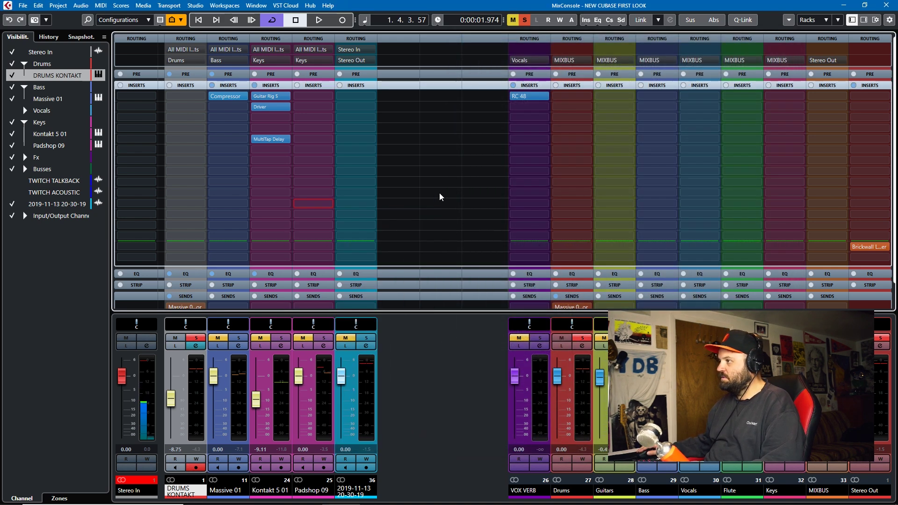
# Select the channels from DRUMS KONTAKT through Padshop 09 in the MixConsole
pyautogui.click(316, 204)
pyautogui.click(186, 489)
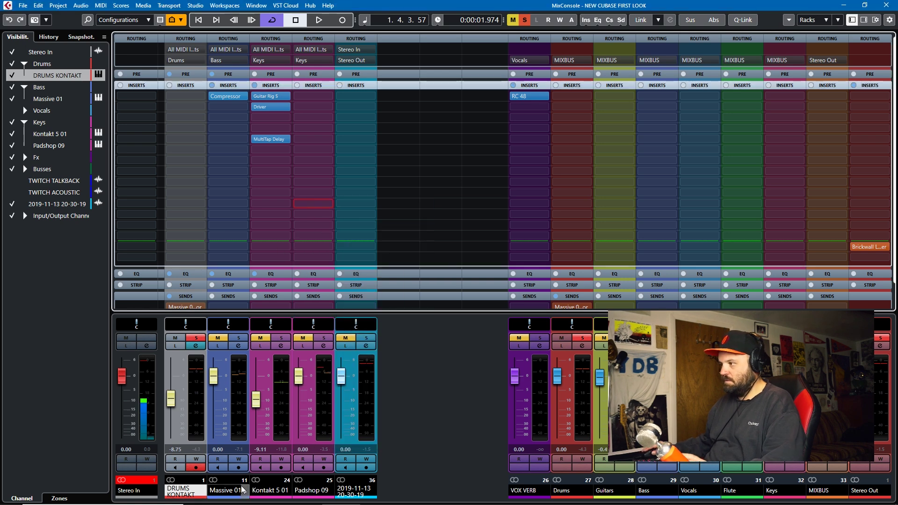
pyautogui.keyDown('shift'); pyautogui.click(304, 490); pyautogui.keyUp('shift')
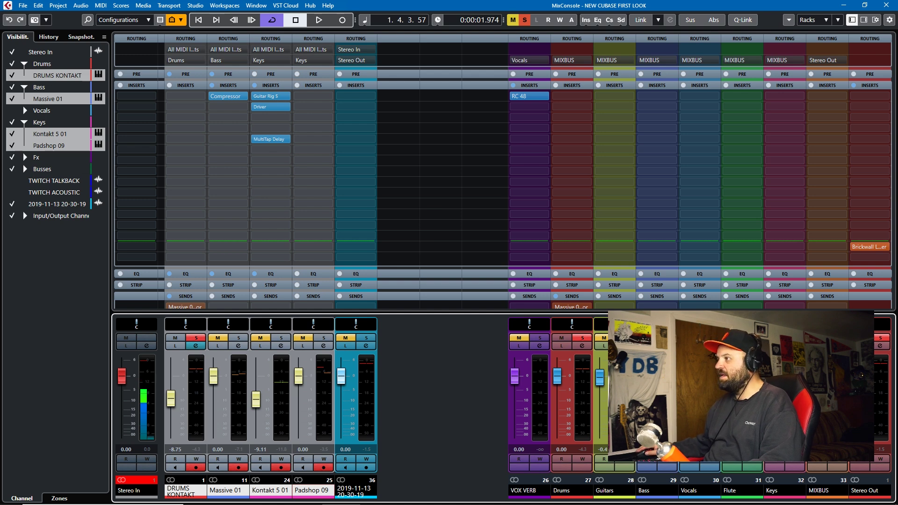
pyautogui.click(23, 5)
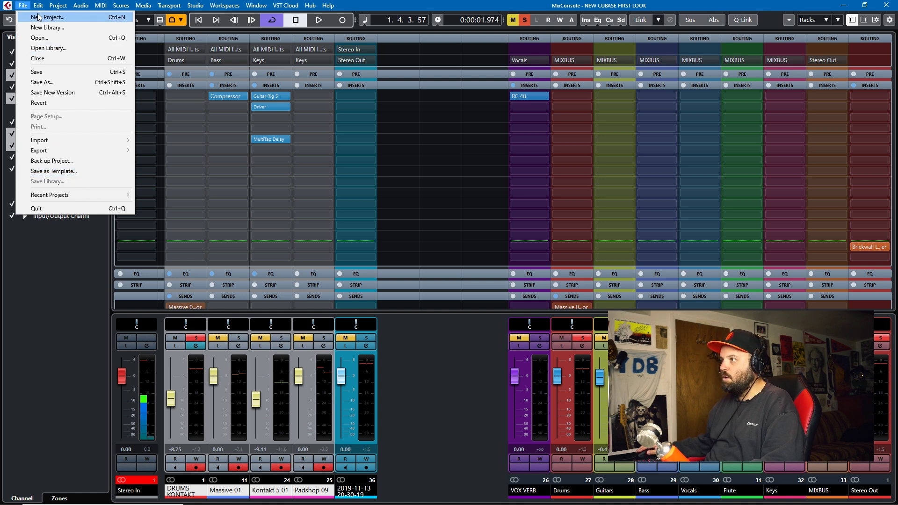
pyautogui.moveTo(38, 6)
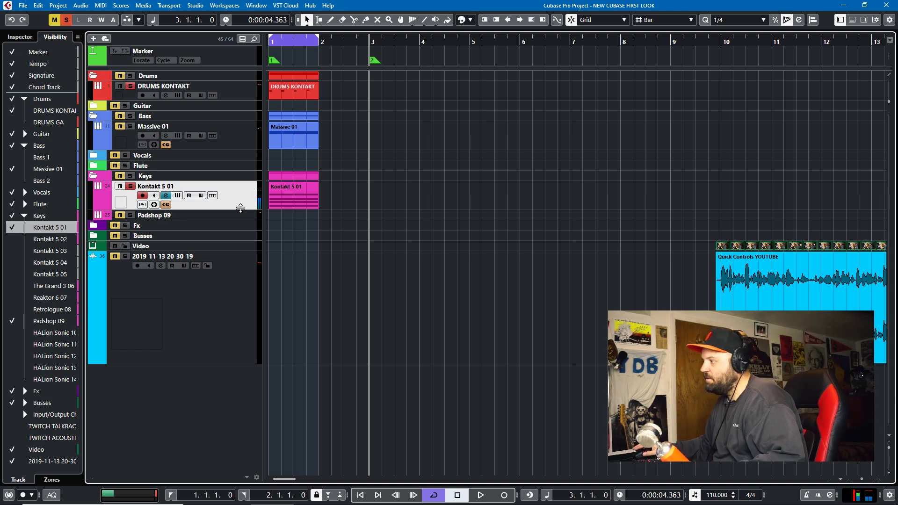
# Paste a MIDI part onto the Kontakt 5 01 track at bar 3 and play it back for a few bars
pyautogui.hotkey('ctrl', 'v')
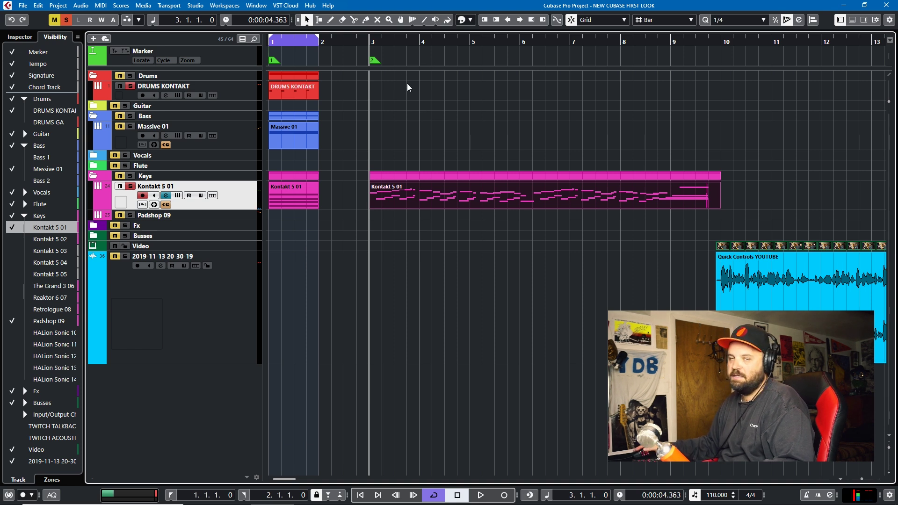
pyautogui.press('space')
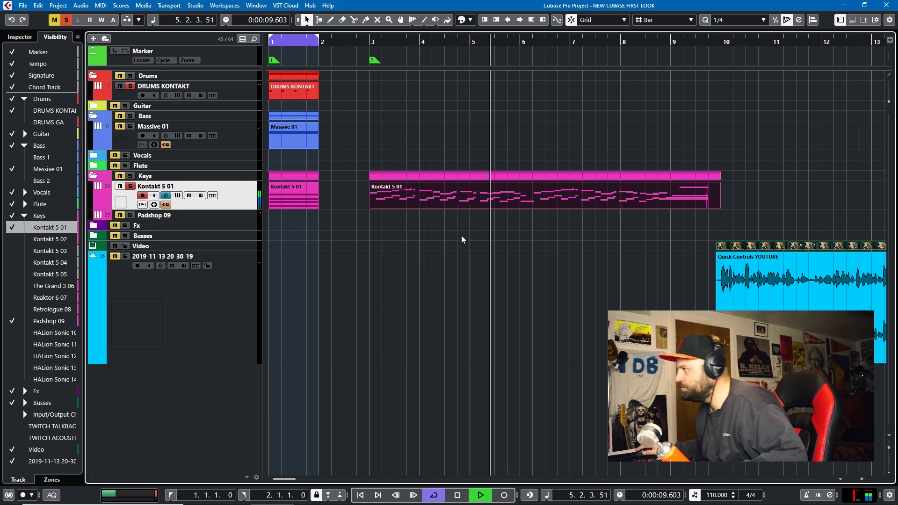
pyautogui.press('space')
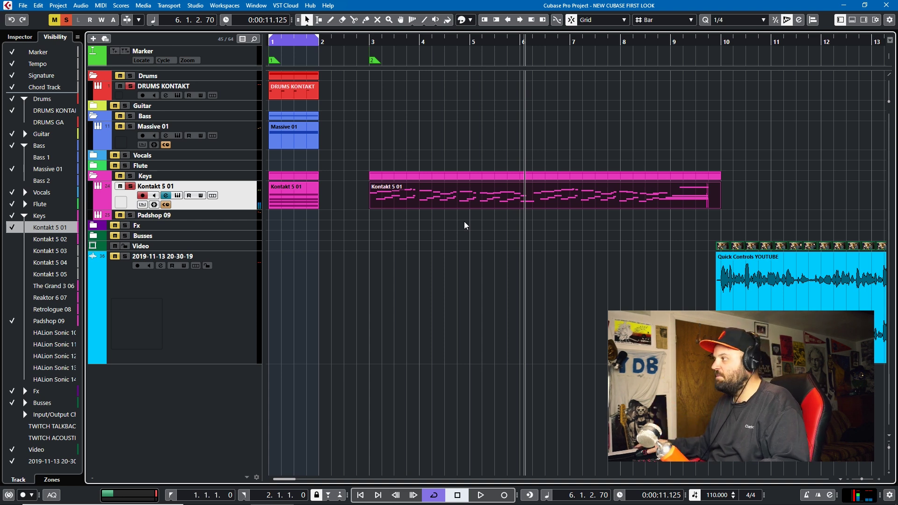
# Delete the MIDI part starting at bar 3 on the Kontakt 5 01 track
pyautogui.click(504, 204)
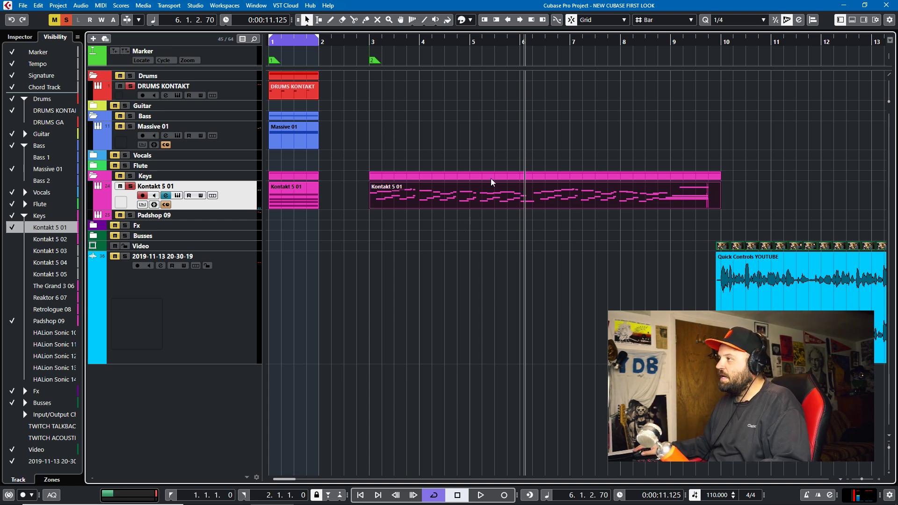
pyautogui.click(486, 123)
pyautogui.click(628, 185)
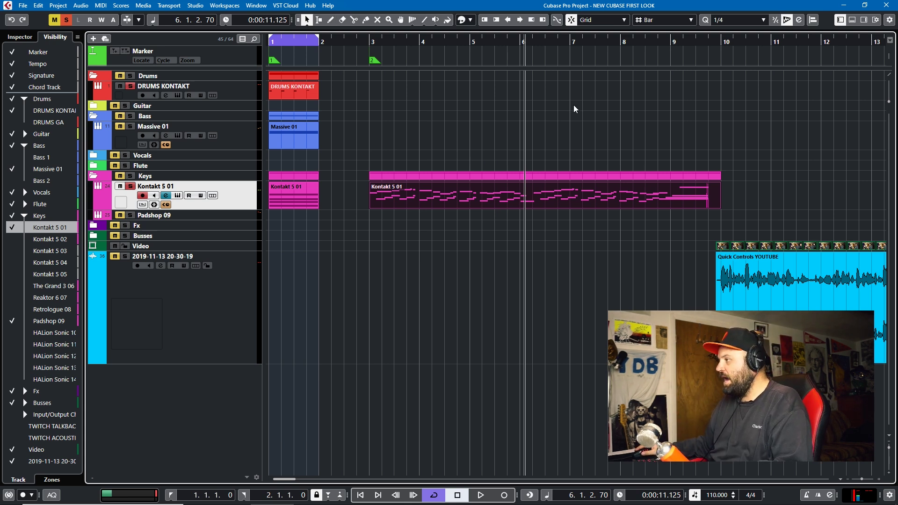
pyautogui.click(607, 182)
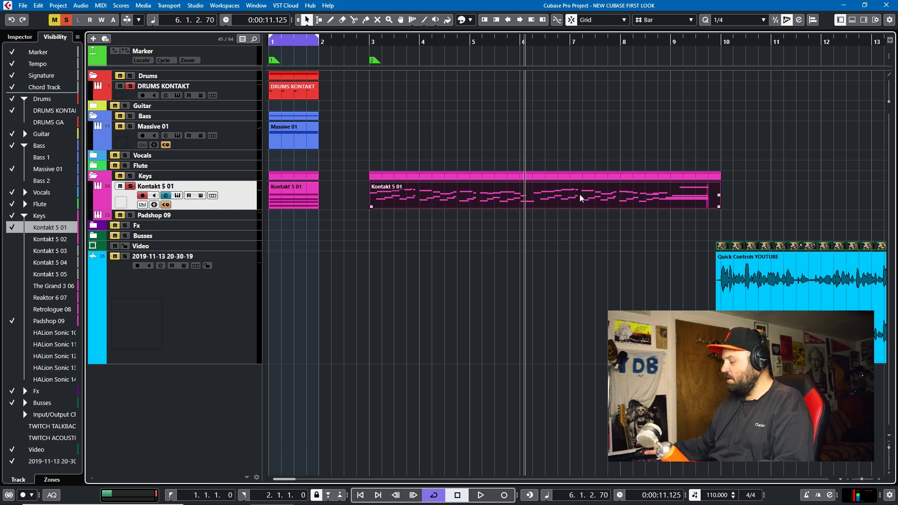
pyautogui.press('Delete')
# Set the locators to the Quick Controls YOUTUBE clip, jump to its start, and open the Video Player clear of the clip
pyautogui.click(795, 281)
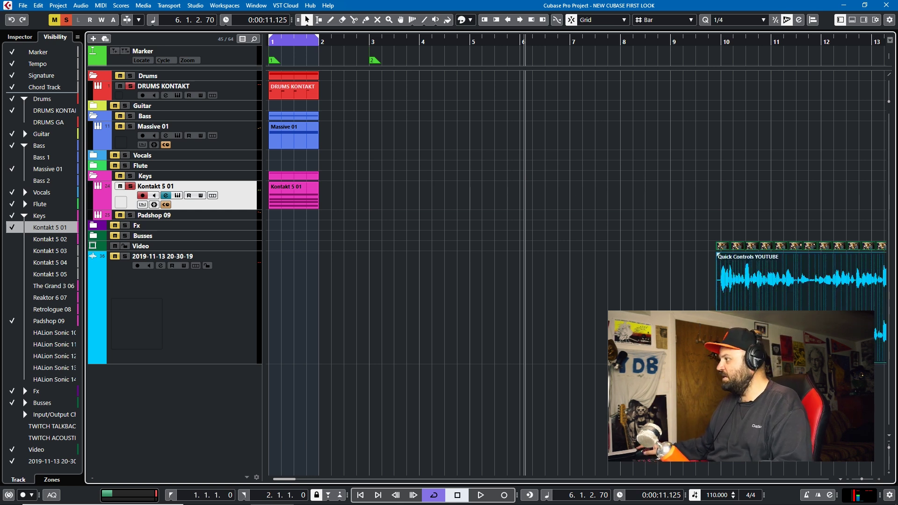
pyautogui.press('p')
pyautogui.press('KP_1')
pyautogui.press('F8')
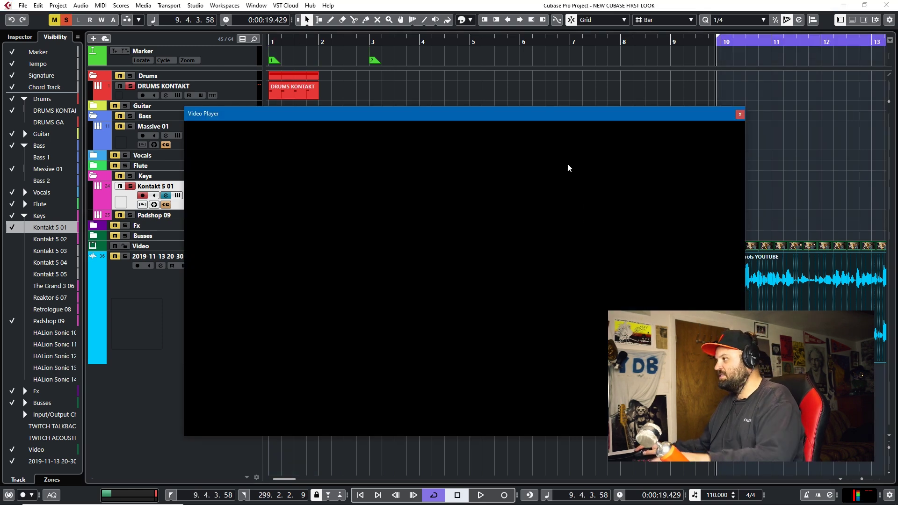
pyautogui.moveTo(551, 116); pyautogui.dragTo(421, 50)
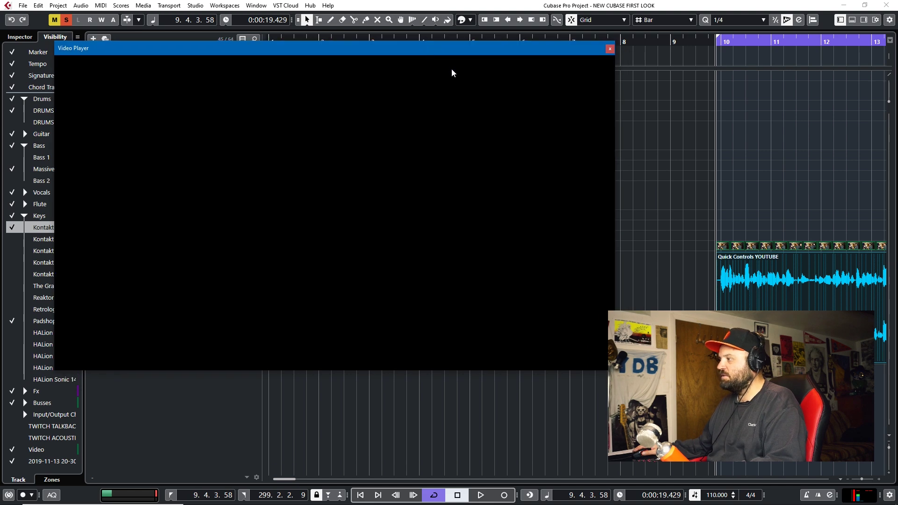
pyautogui.press('space')
pyautogui.press('space')
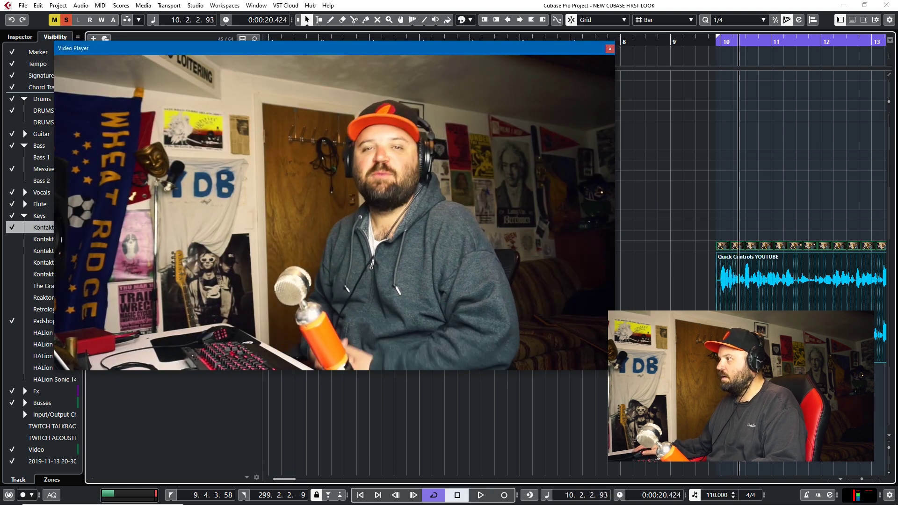
pyautogui.moveTo(334, 47); pyautogui.dragTo(464, 45)
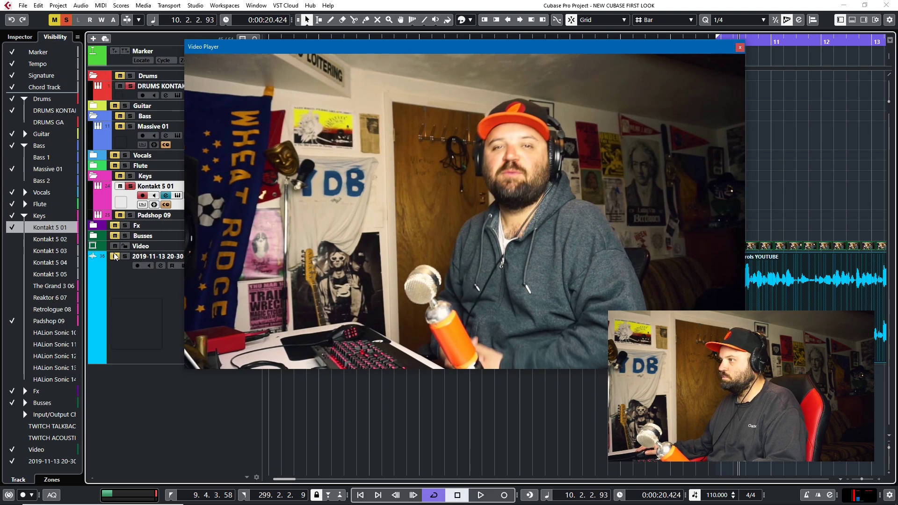
pyautogui.press('space')
pyautogui.moveTo(399, 47); pyautogui.dragTo(291, 53)
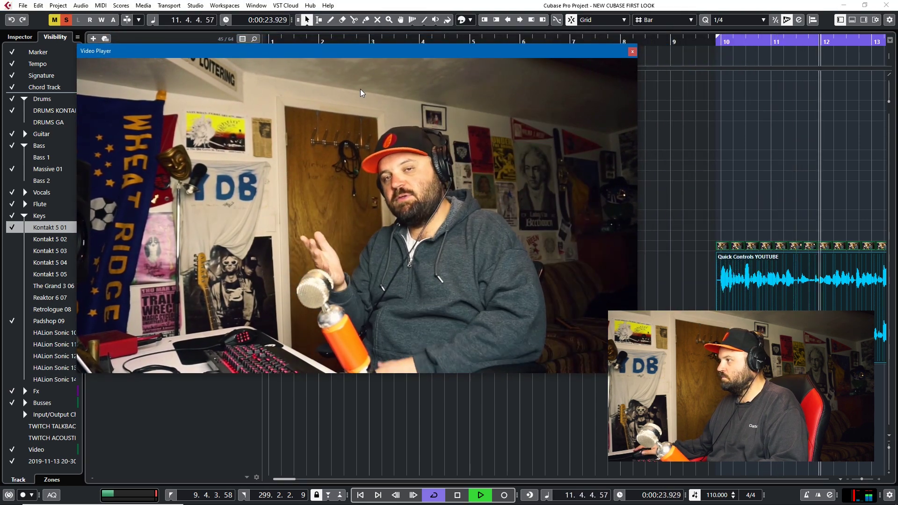
pyautogui.press('space')
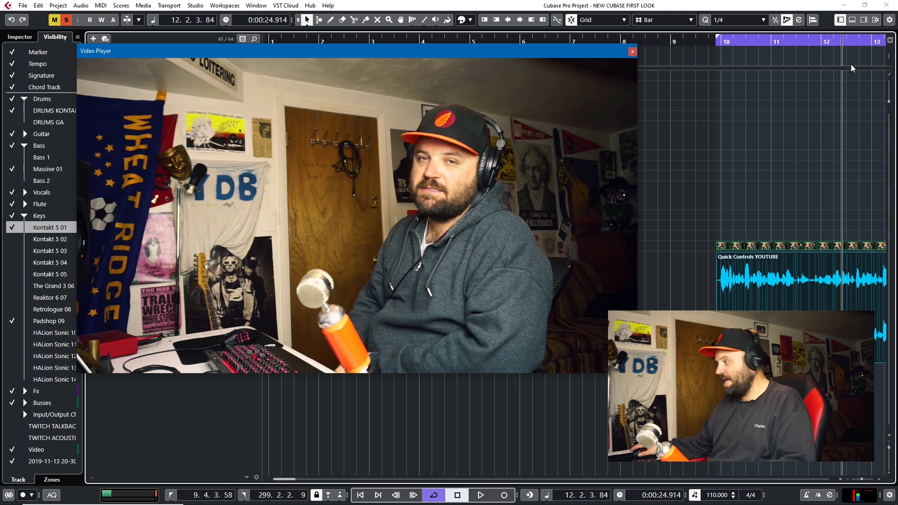
# Close the Video Player
pyautogui.press('g')
pyautogui.press('g')
pyautogui.press('g')
pyautogui.press('g')
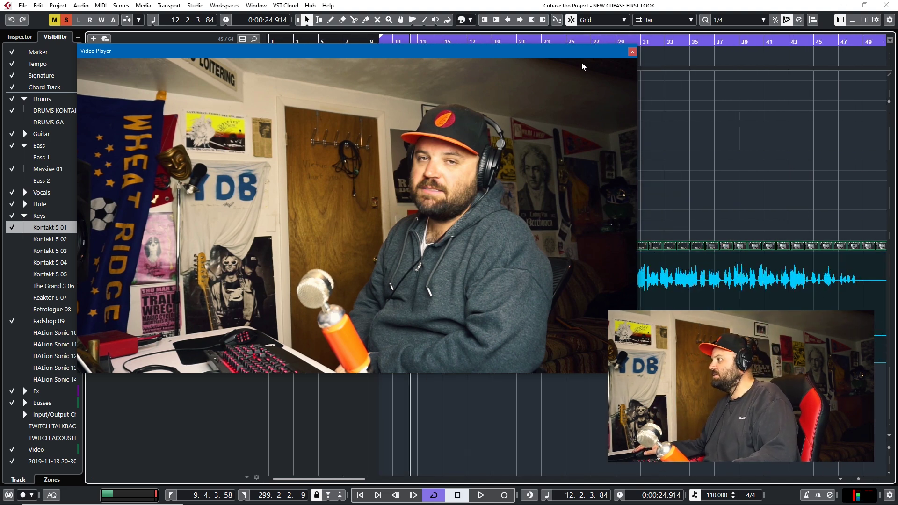
pyautogui.click(632, 51)
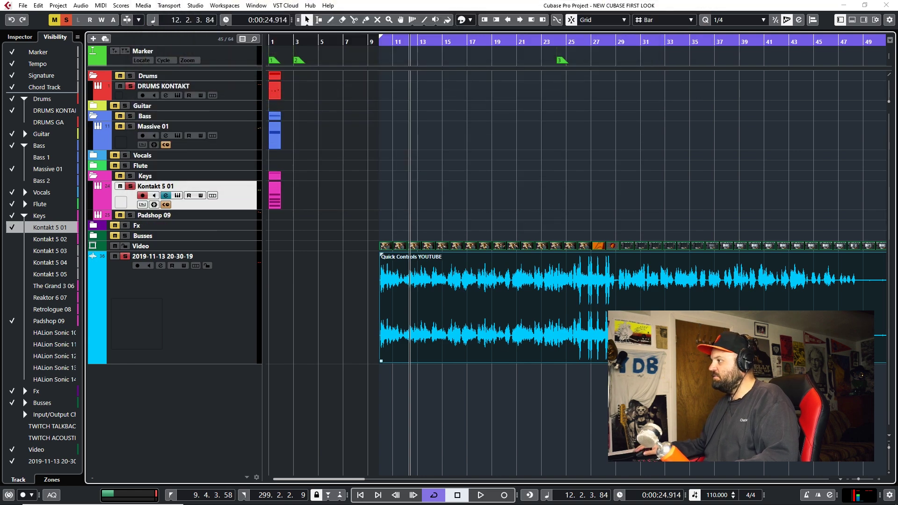
# Open Normalize for the whole Quick Controls YOUTUBE clip and set Loudness Normalization to -18.4 LUFS
pyautogui.press('g')
pyautogui.press('g')
pyautogui.press('g')
pyautogui.press('g')
pyautogui.press('g')
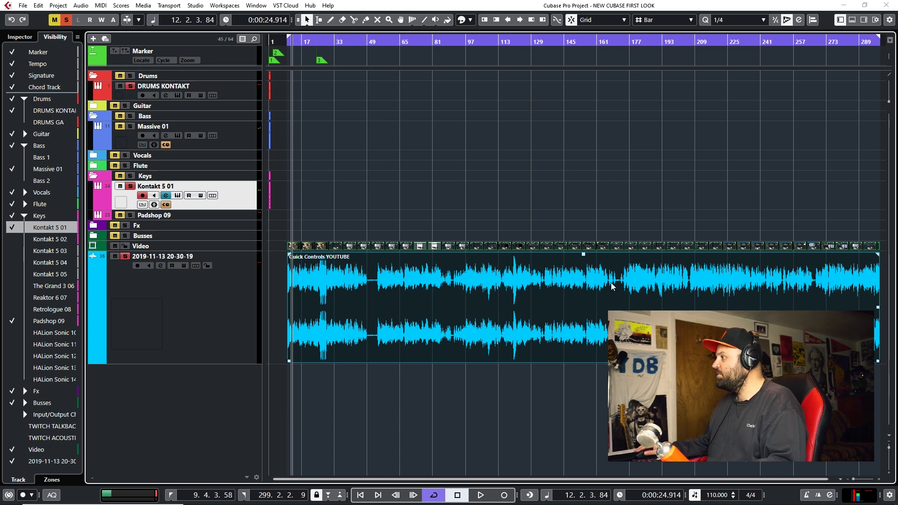
pyautogui.click(80, 6)
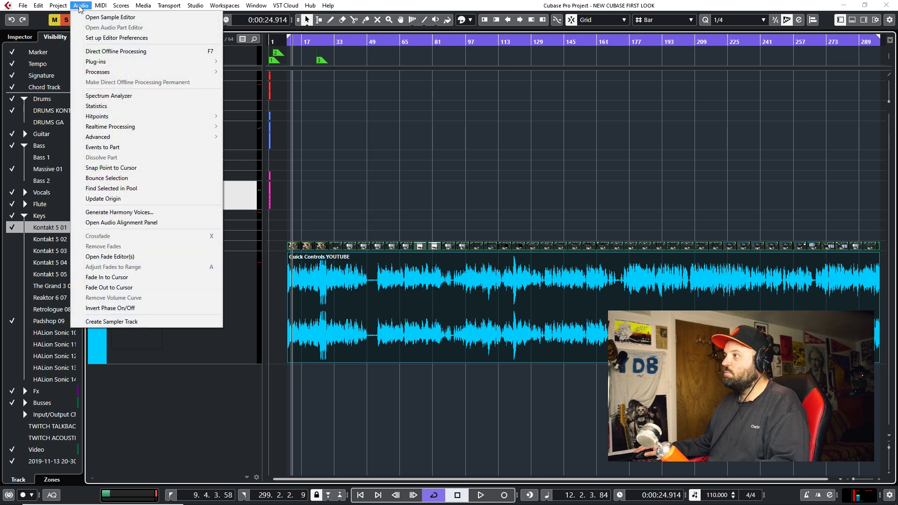
pyautogui.moveTo(109, 73)
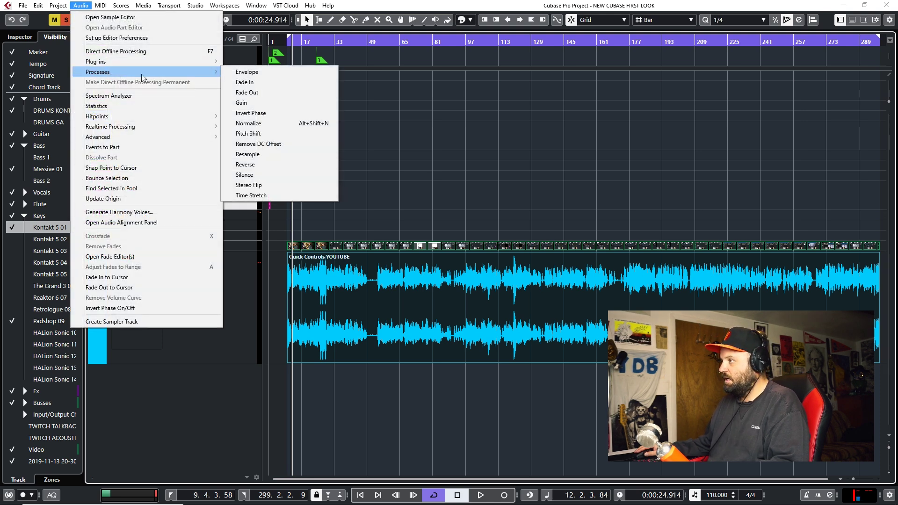
pyautogui.click(248, 123)
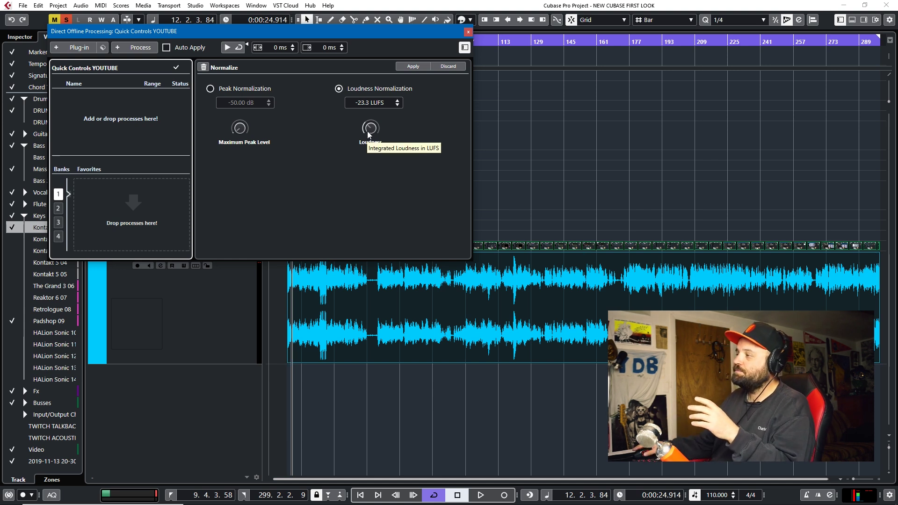
pyautogui.moveTo(367, 135); pyautogui.dragTo(383, 119)
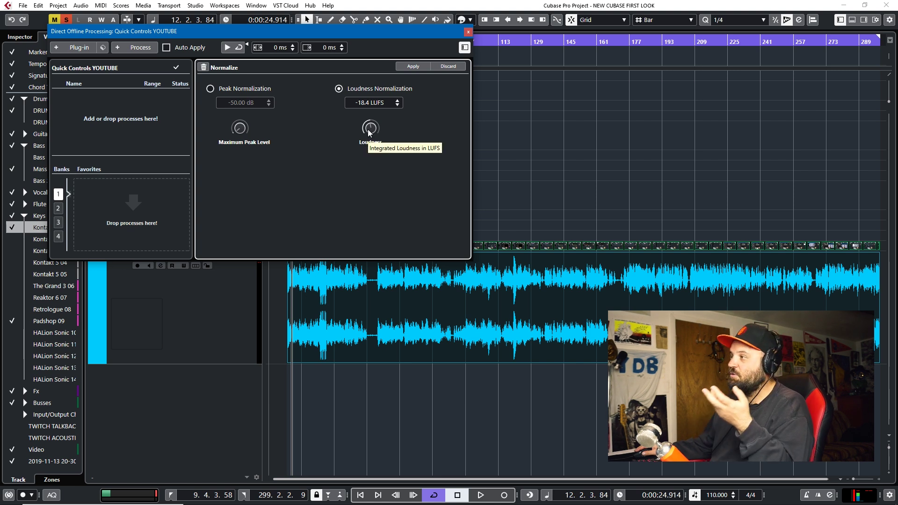
# Set the Loudness Normalization to -23.3 LUFS and apply it to the Quick Controls YOUTUBE clip
pyautogui.scroll(-5, 369, 133)
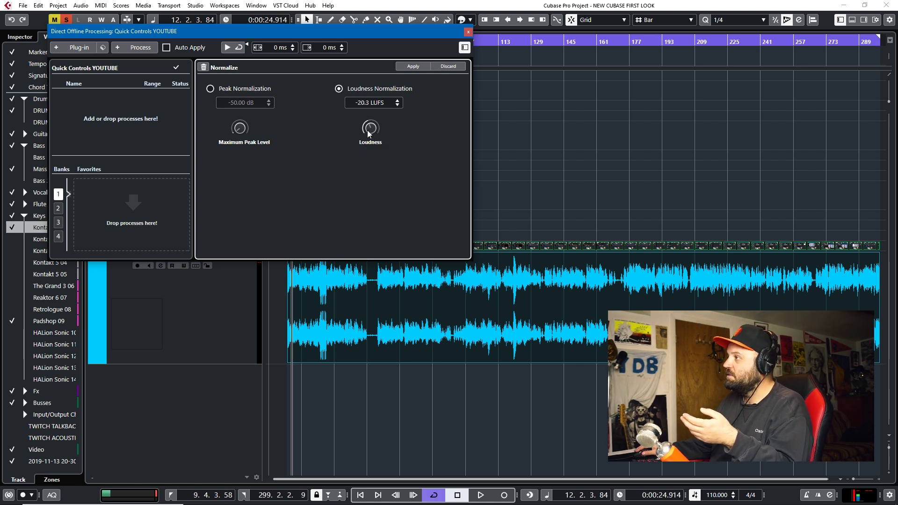
pyautogui.scroll(-5, 368, 133)
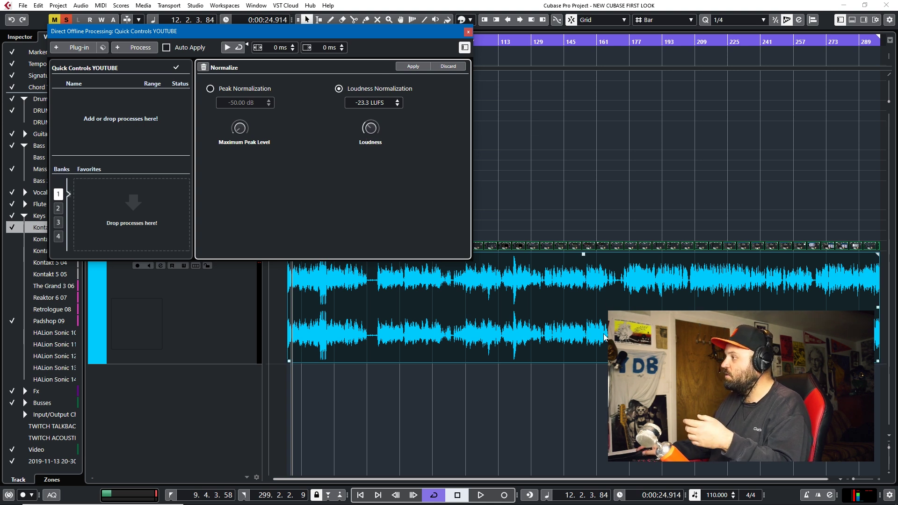
pyautogui.click(409, 66)
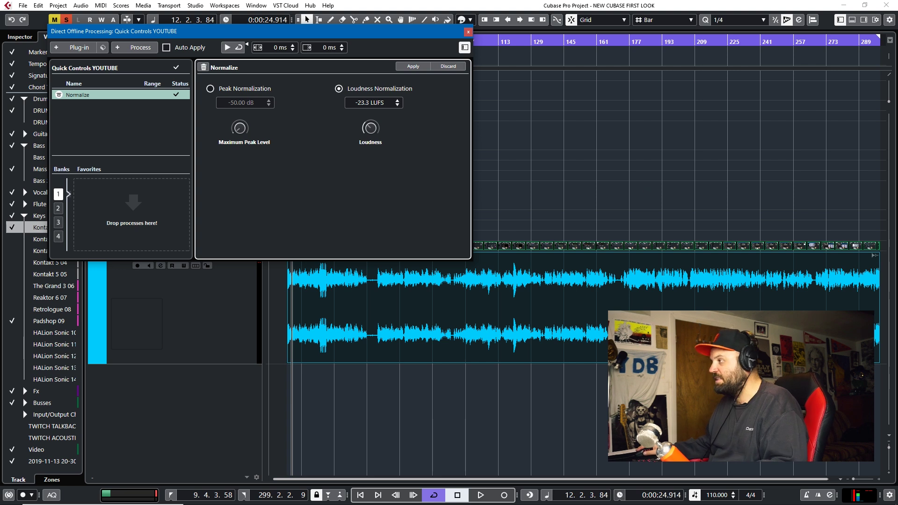
# Split the Quick Controls YOUTUBE audio clip at bars 173 and 207, keeping the processing window clear of it
pyautogui.moveTo(445, 35)
pyautogui.mouseDown()
pyautogui.moveTo(382, 101)
pyautogui.moveTo(277, 129)
pyautogui.mouseUp()
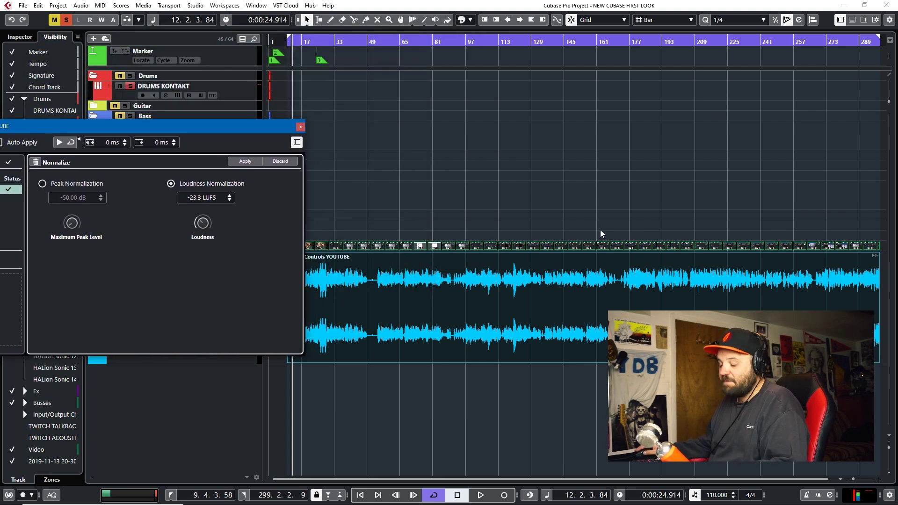
pyautogui.press('3')
pyautogui.click(623, 282)
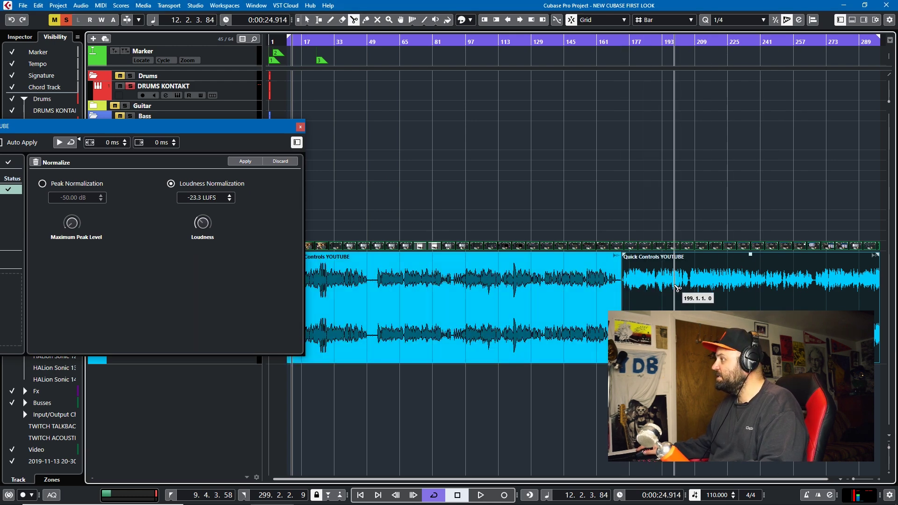
pyautogui.click(689, 299)
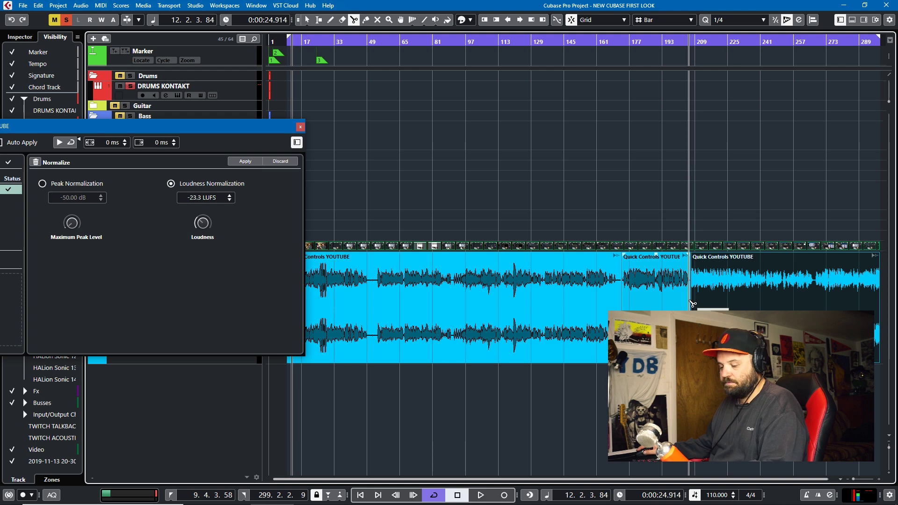
# Set the locators to the middle segment of the split Quick Controls YOUTUBE clip and turn cycle mode off
pyautogui.press('1')
pyautogui.click(671, 299)
pyautogui.press('p')
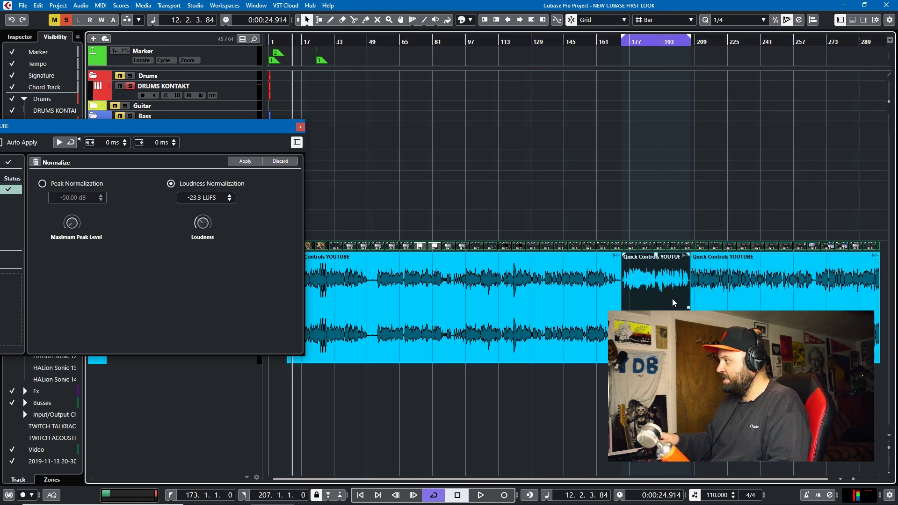
pyautogui.press('KP_Divide')
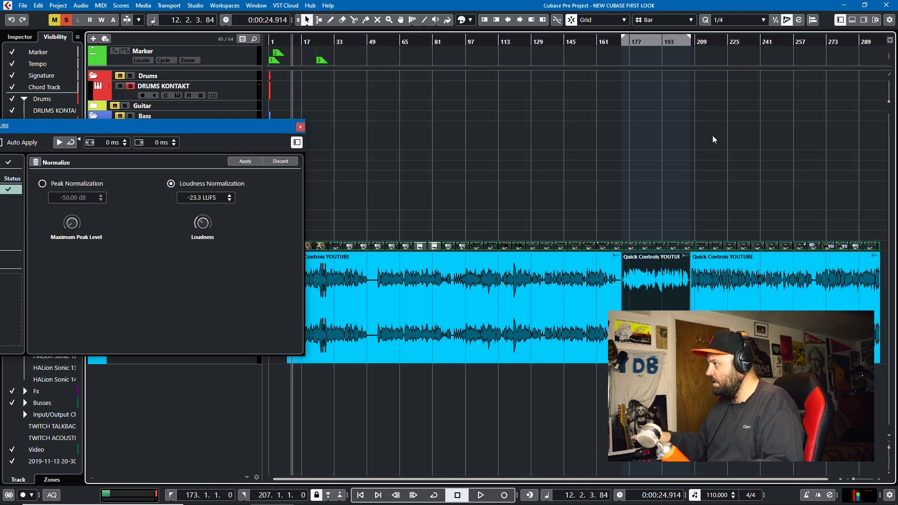
# Close the Direct Offline Processing window
pyautogui.moveTo(236, 127); pyautogui.dragTo(384, 112)
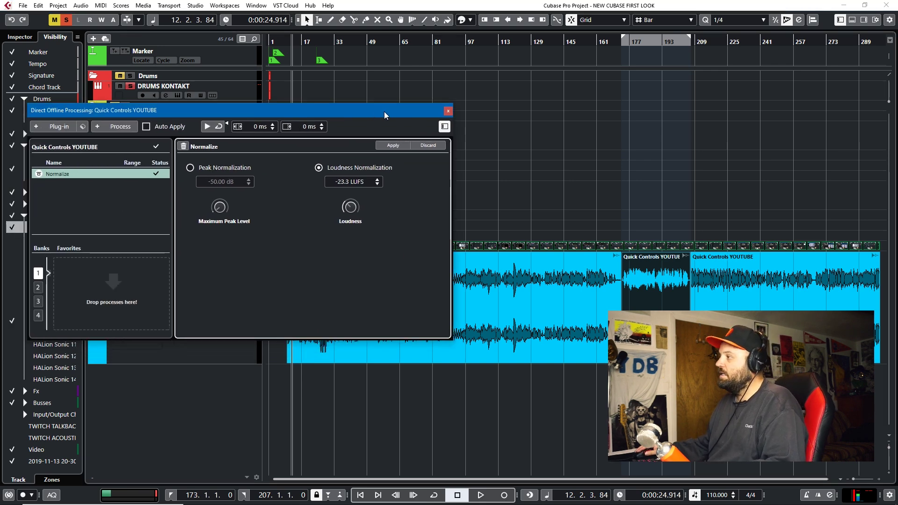
pyautogui.click(22, 6)
pyautogui.click(38, 58)
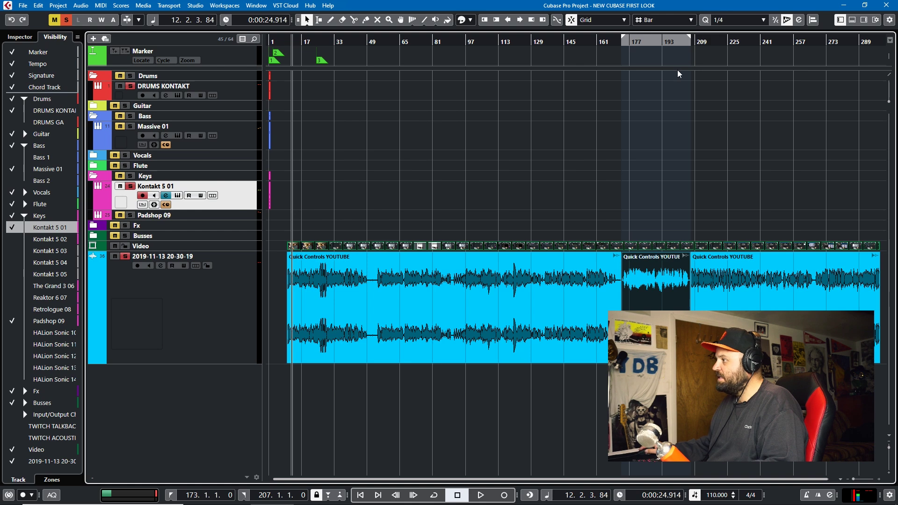
# Export the locator range as an mp4 / H.264 video named NEW CUBASE FIRST LOOK Sample to P:\Video\Recording Tutorials\Cubase 10 Point 5
pyautogui.click(22, 6)
pyautogui.moveTo(42, 152)
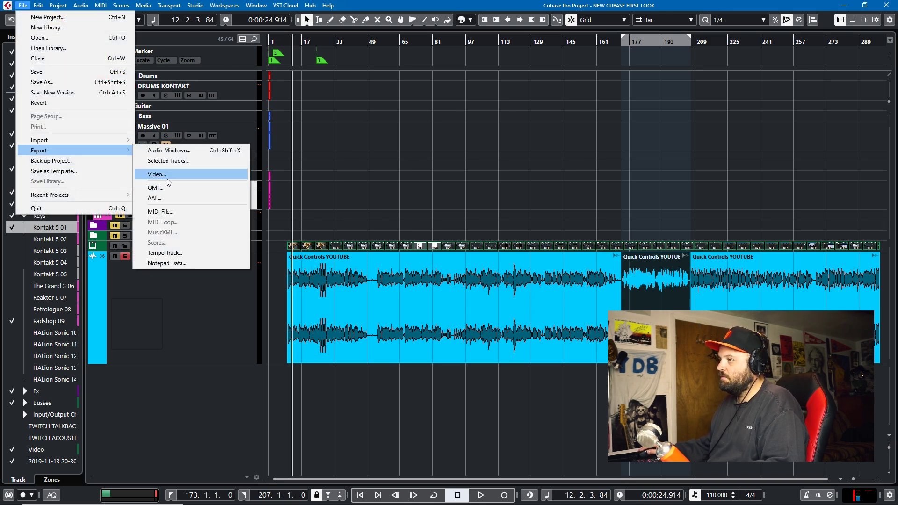
pyautogui.click(168, 180)
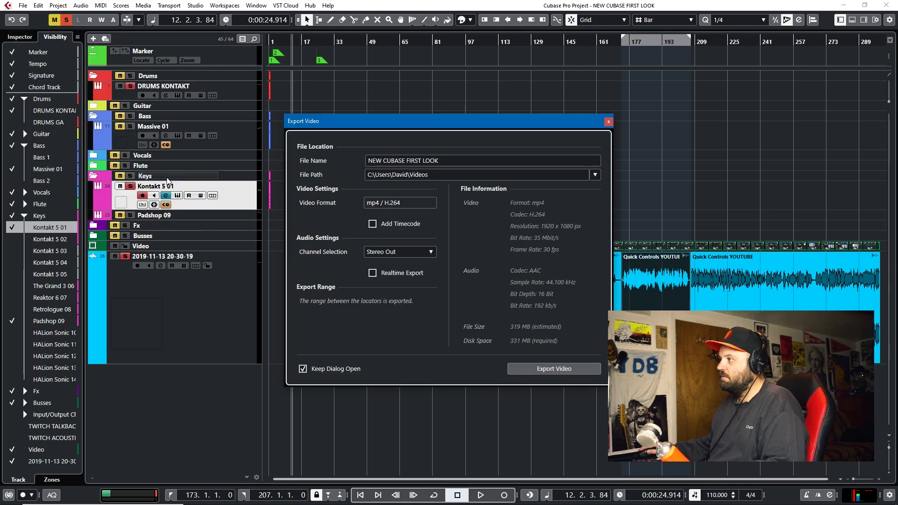
pyautogui.click(465, 160)
pyautogui.click(466, 159)
pyautogui.write('Sample')
pyautogui.press('Return')
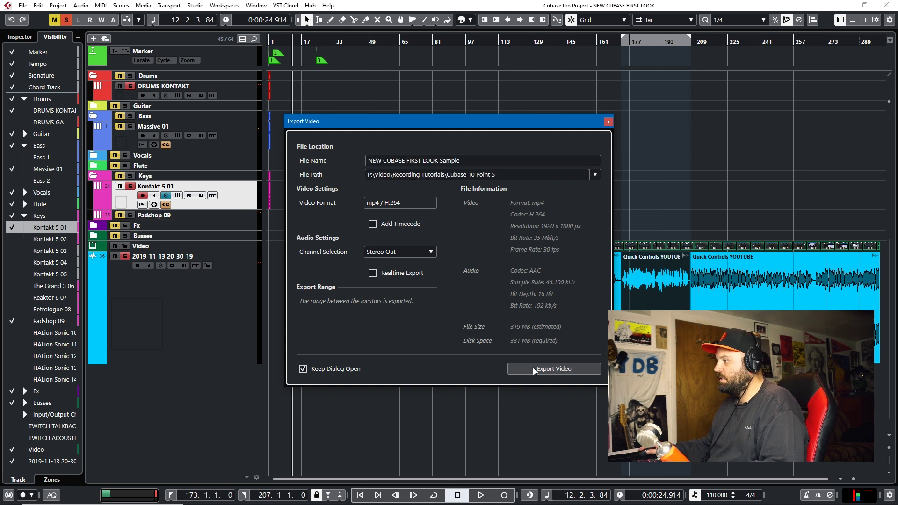
pyautogui.click(534, 370)
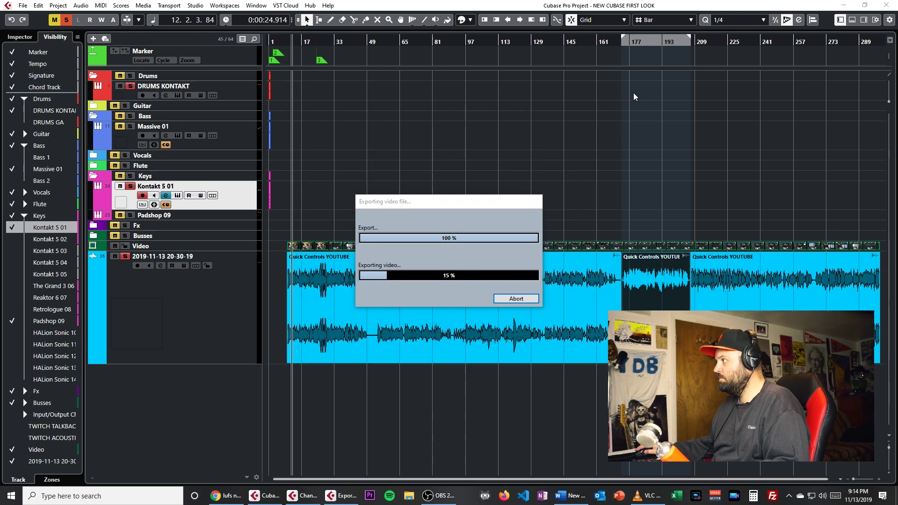
# Switch to VLC media player to play part of NEW CUBASE FIRST LOOK Sample.mp4, and close Cubase's Export Video dialog
pyautogui.hotkey('alt', 'Tab')
pyautogui.hotkey('alt', 'Tab')
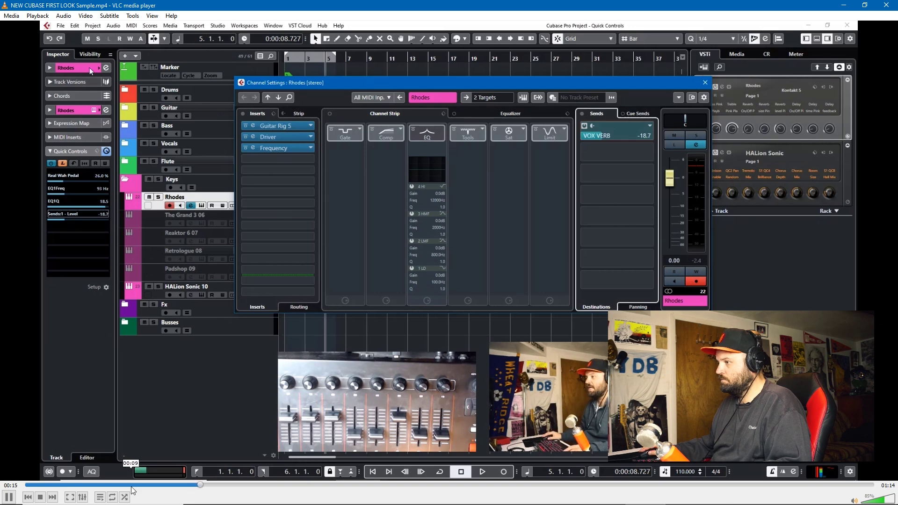
pyautogui.click(137, 484)
pyautogui.press('space')
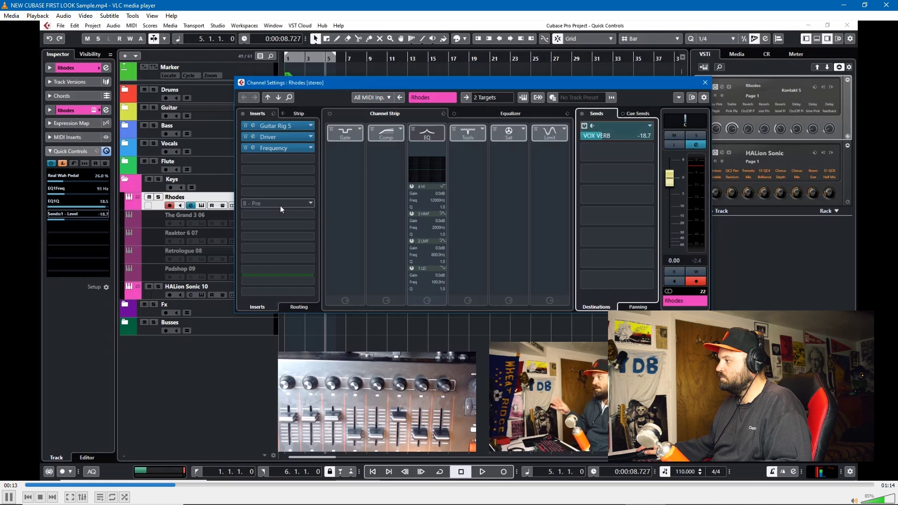
pyautogui.press('space')
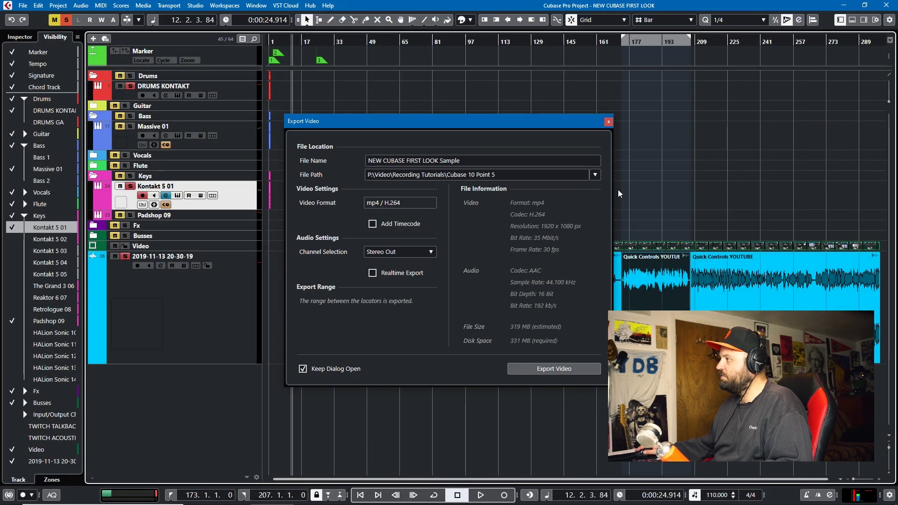
pyautogui.click(608, 122)
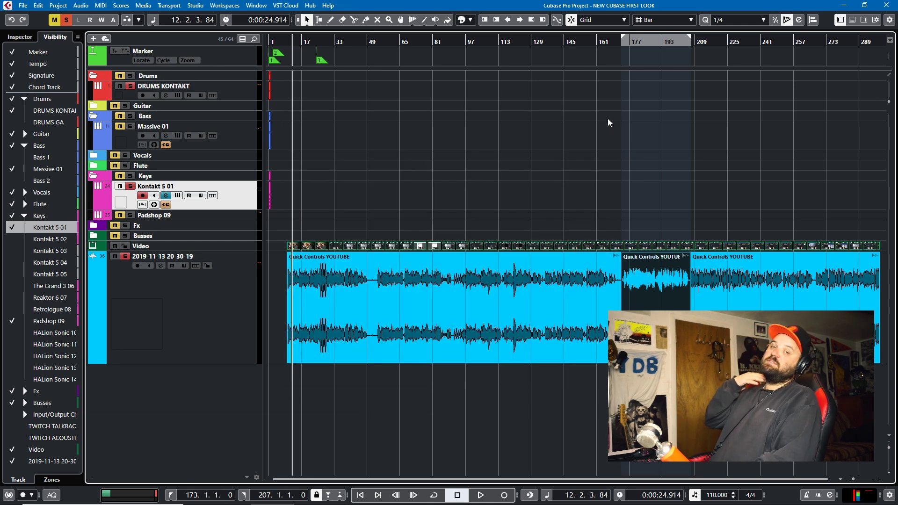